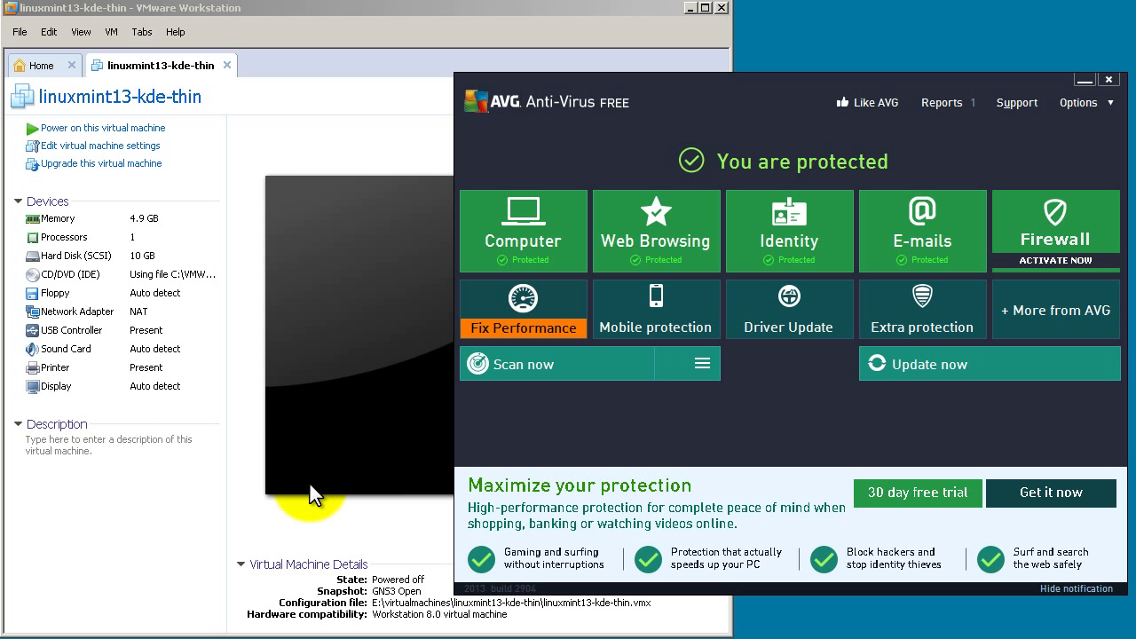
Check the VM's NAT network adapter, then bring the antivirus window back to the front
{"action": "left_click", "coordinate": [199, 312]}
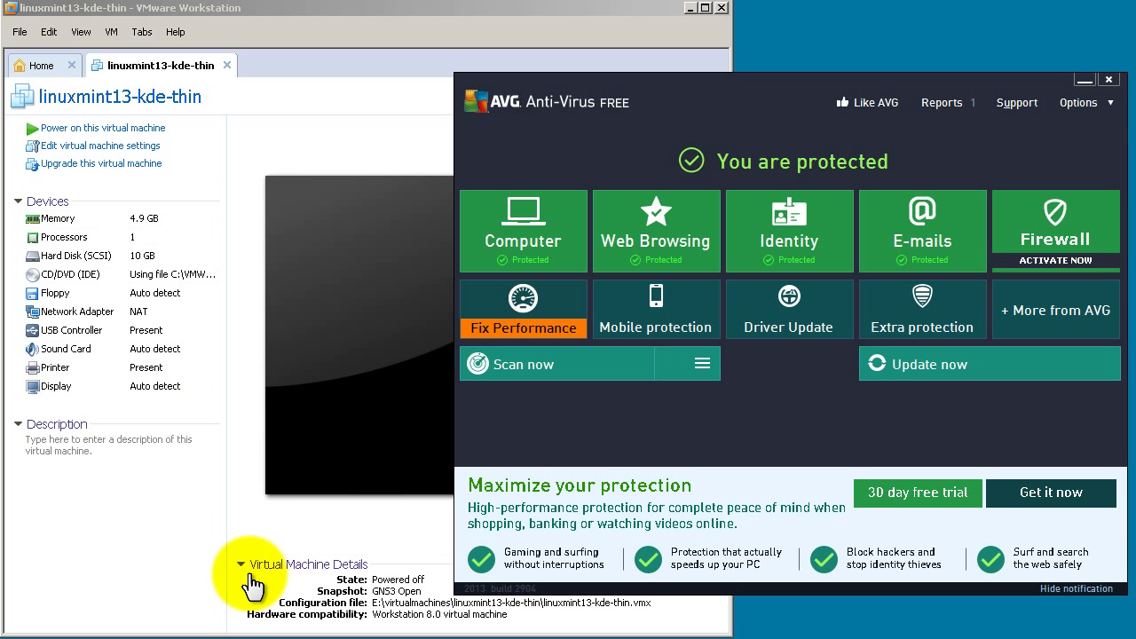
{"action": "left_click", "coordinate": [264, 592]}
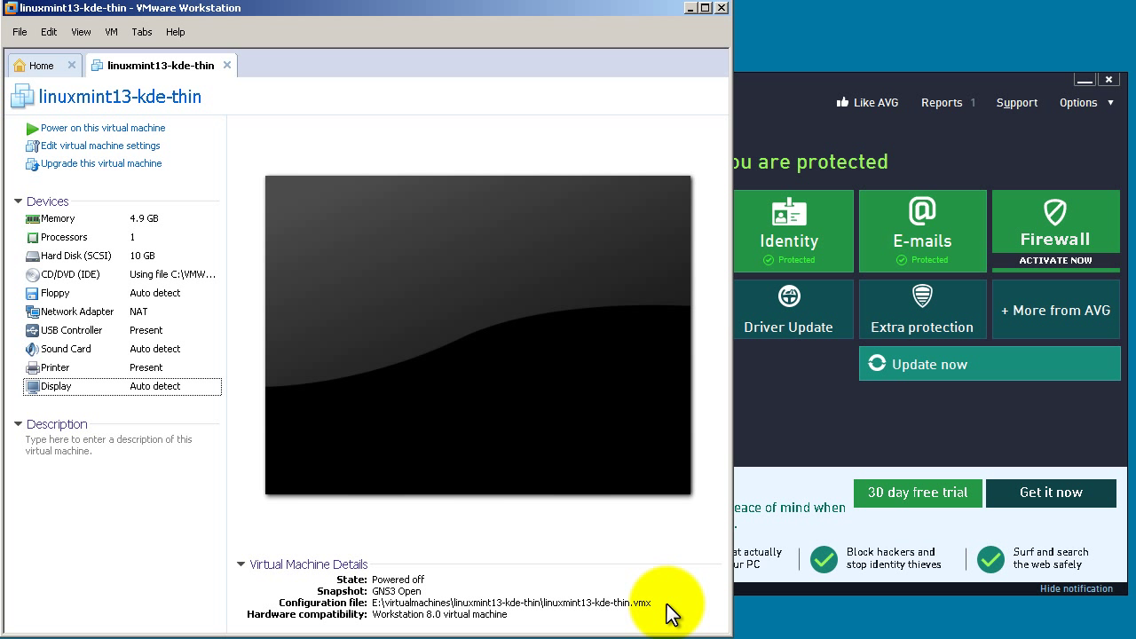
{"action": "left_click", "coordinate": [792, 86]}
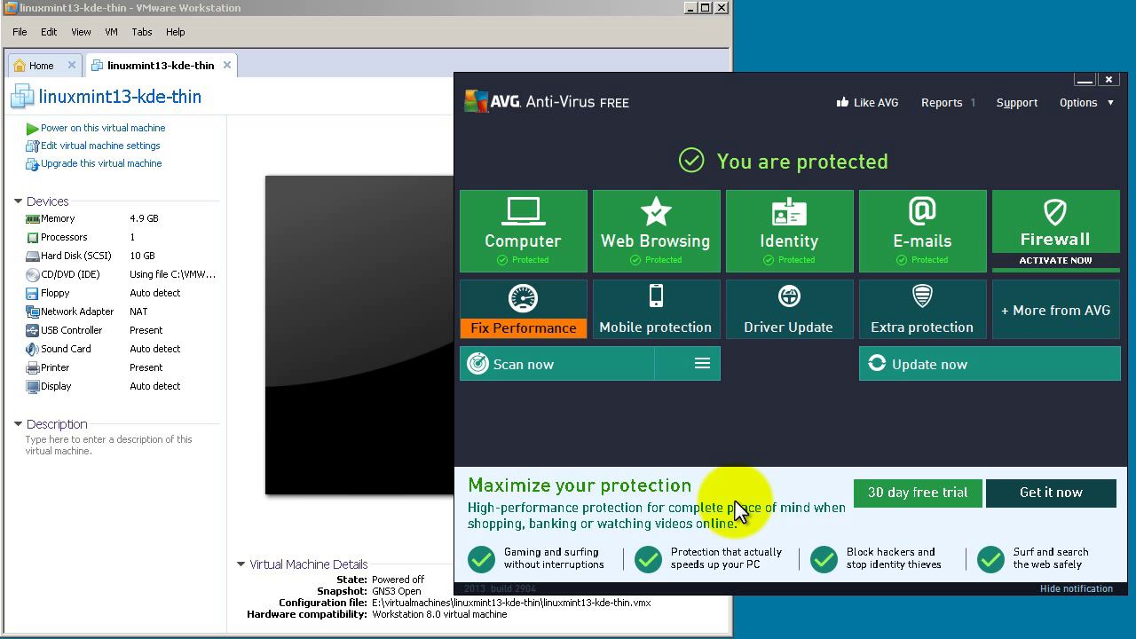
Confirm AVG's scanning exceptions already include the E:\virtualmachines\ folder, cancelling without adding anything
{"action": "left_click", "coordinate": [1083, 104]}
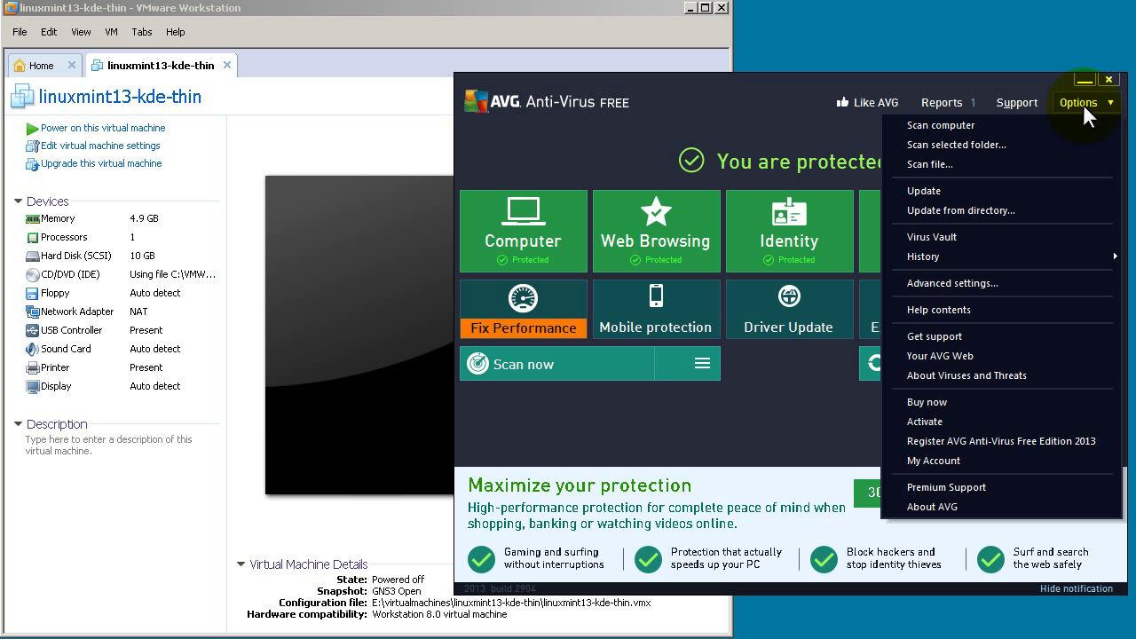
{"action": "left_click", "coordinate": [1041, 279]}
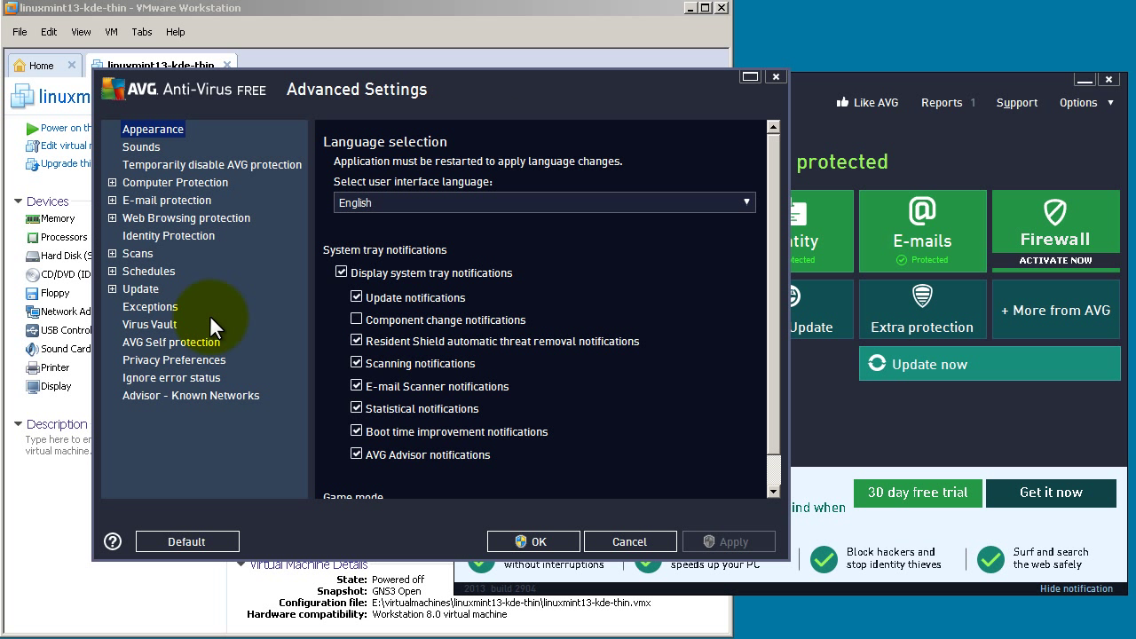
{"action": "left_click", "coordinate": [168, 304]}
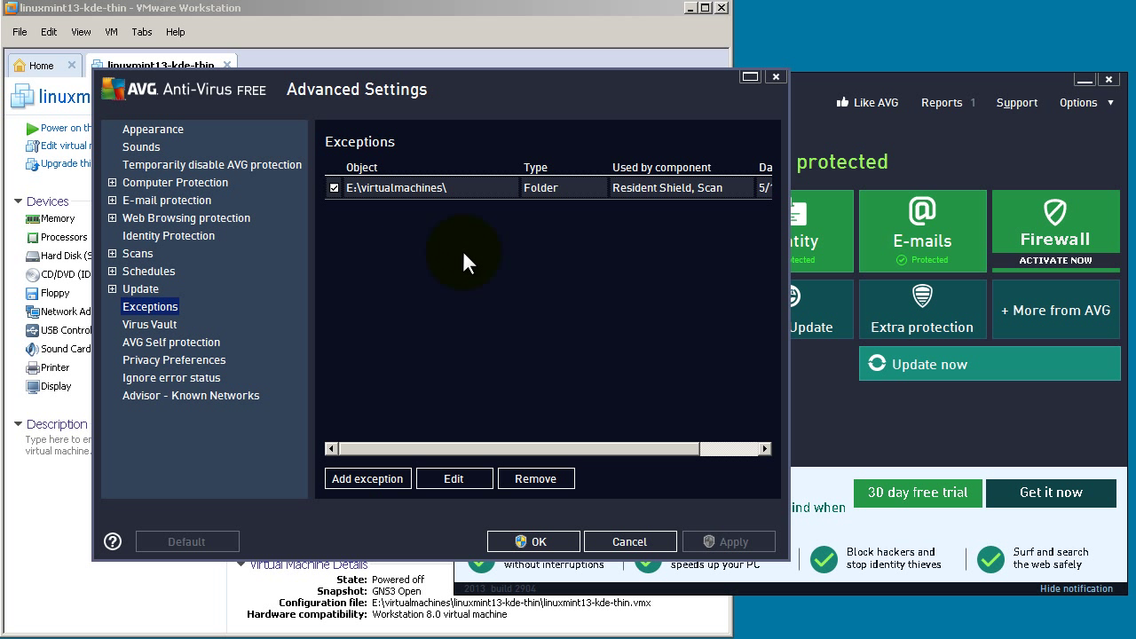
{"action": "left_click", "coordinate": [382, 478]}
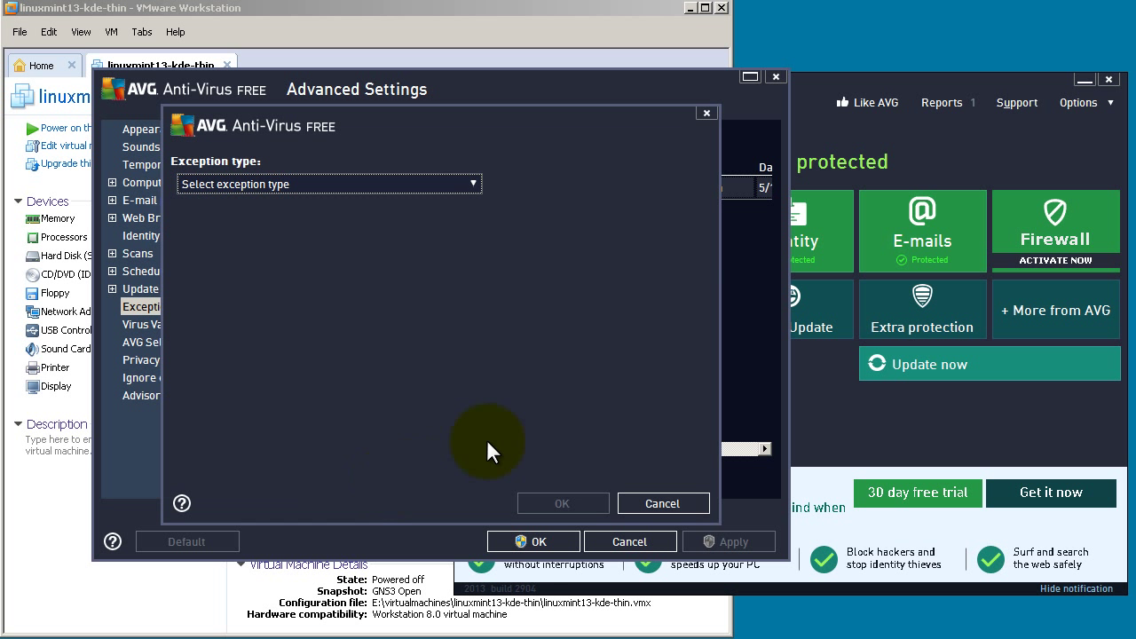
{"action": "left_click", "coordinate": [471, 183]}
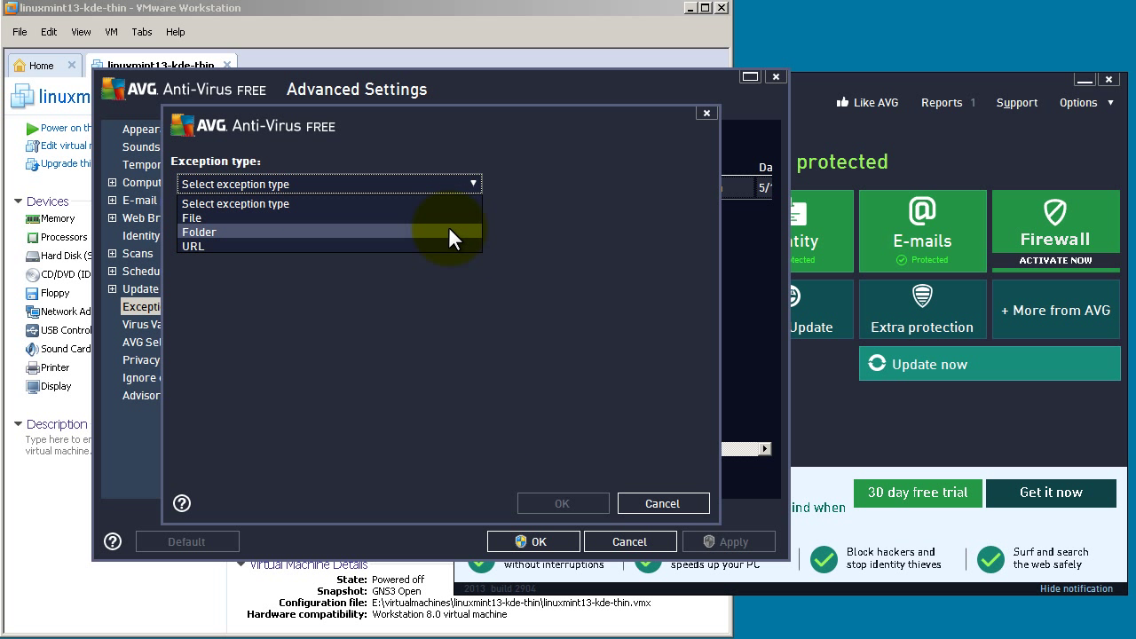
{"action": "left_click", "coordinate": [449, 232]}
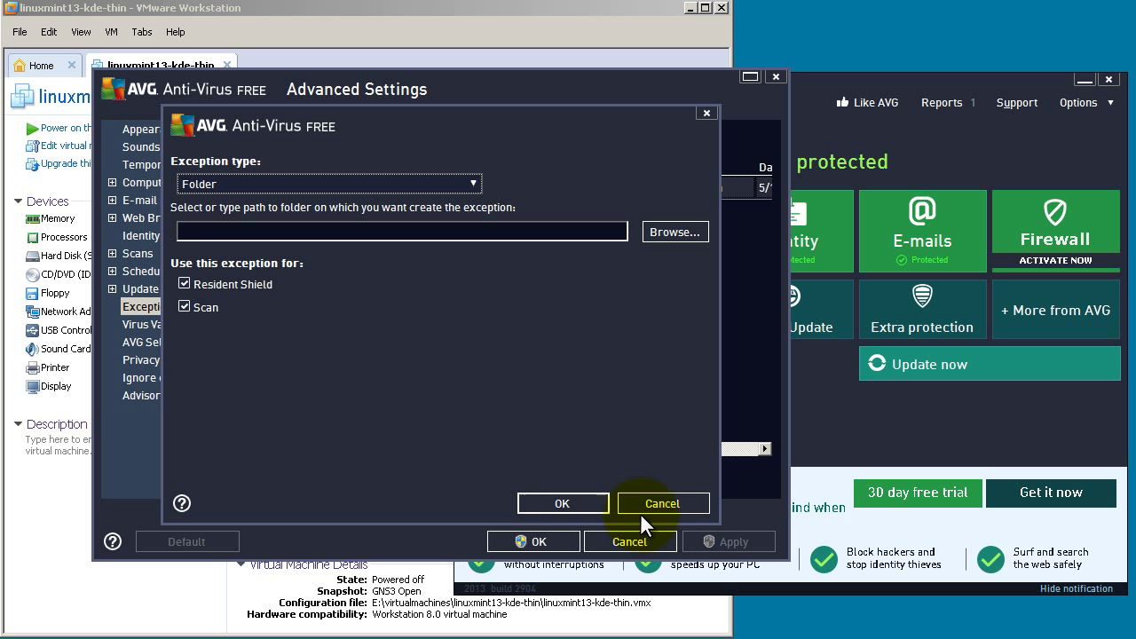
{"action": "left_click", "coordinate": [675, 502]}
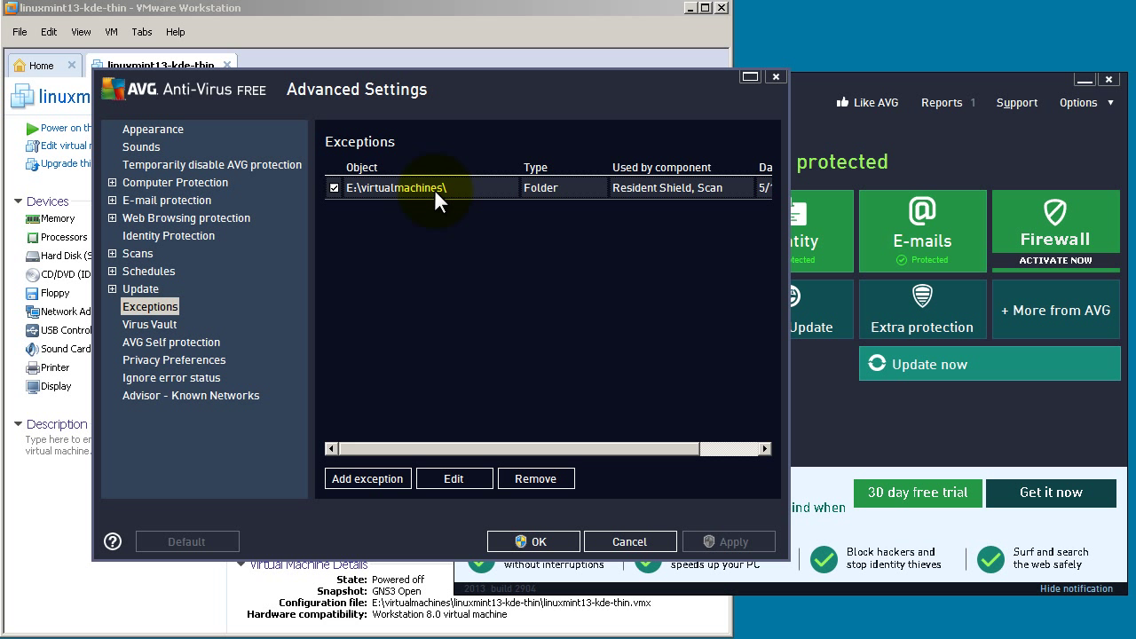
{"action": "left_click", "coordinate": [641, 538]}
Close AVG and stretch the VMware window across the whole screen
{"action": "left_click", "coordinate": [1102, 80]}
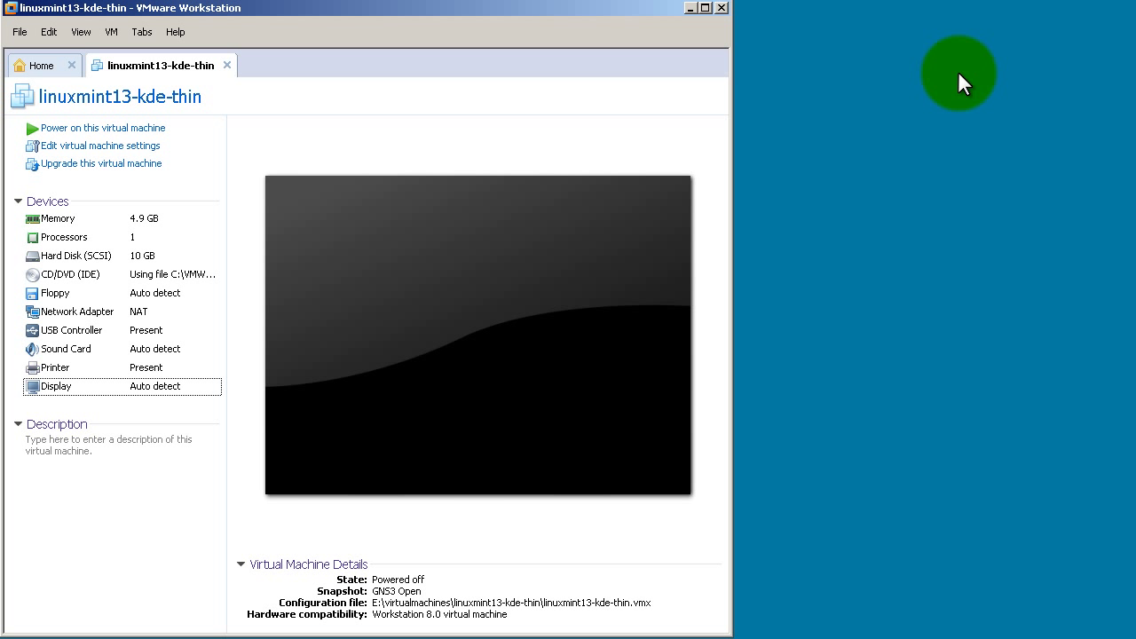
{"action": "left_click_drag", "start_coordinate": [732, 145], "coordinate": [1116, 169]}
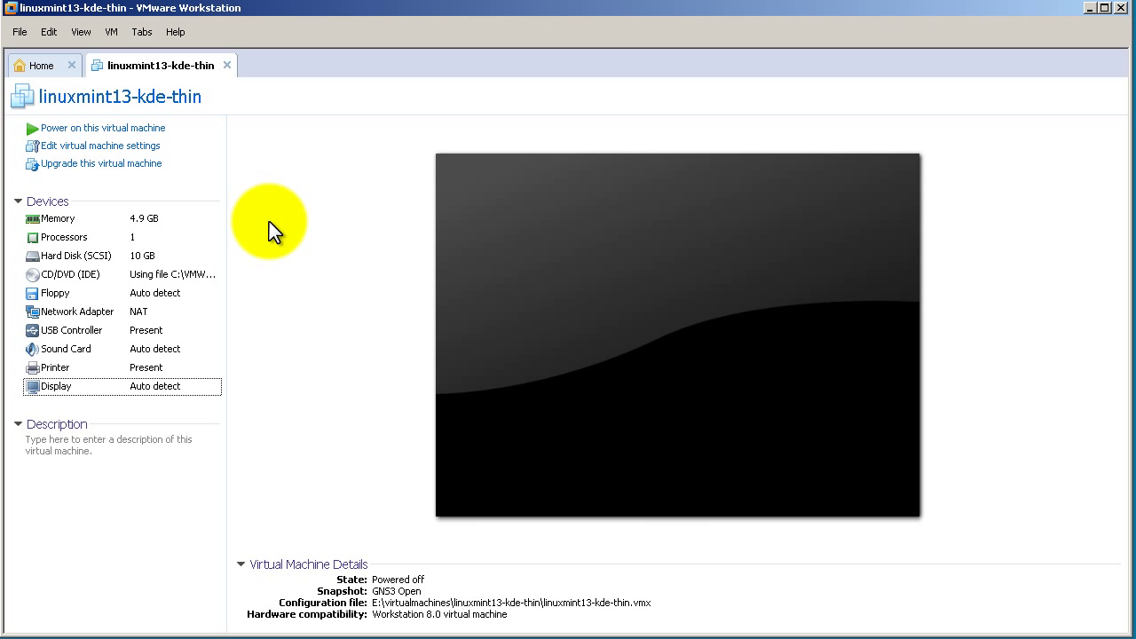
{"action": "double_click", "coordinate": [165, 296]}
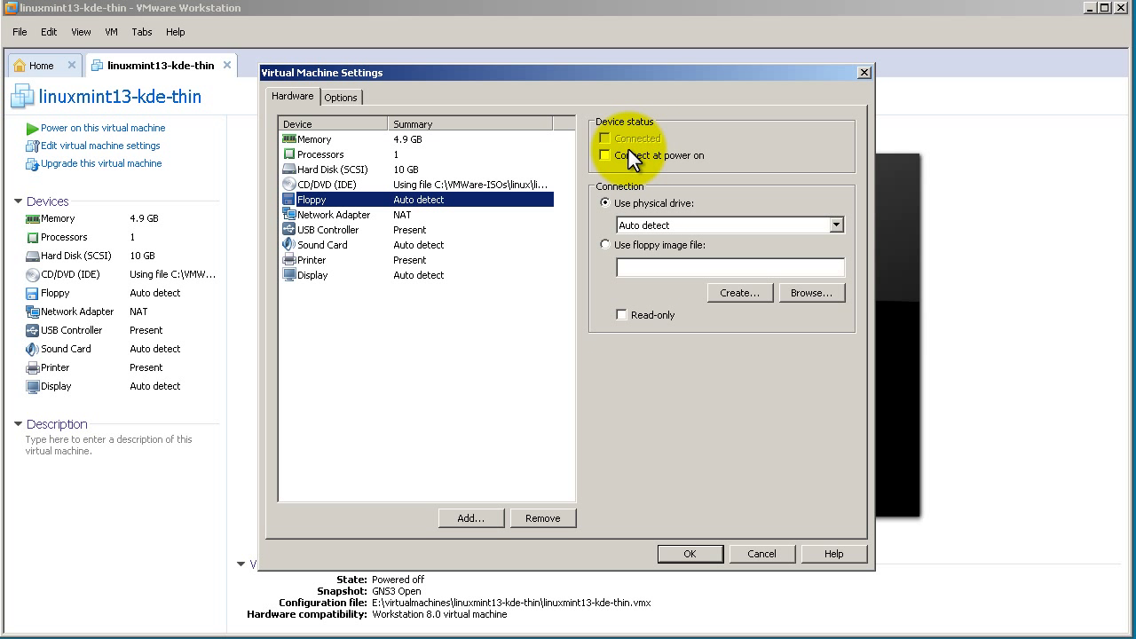
{"action": "left_click", "coordinate": [436, 232]}
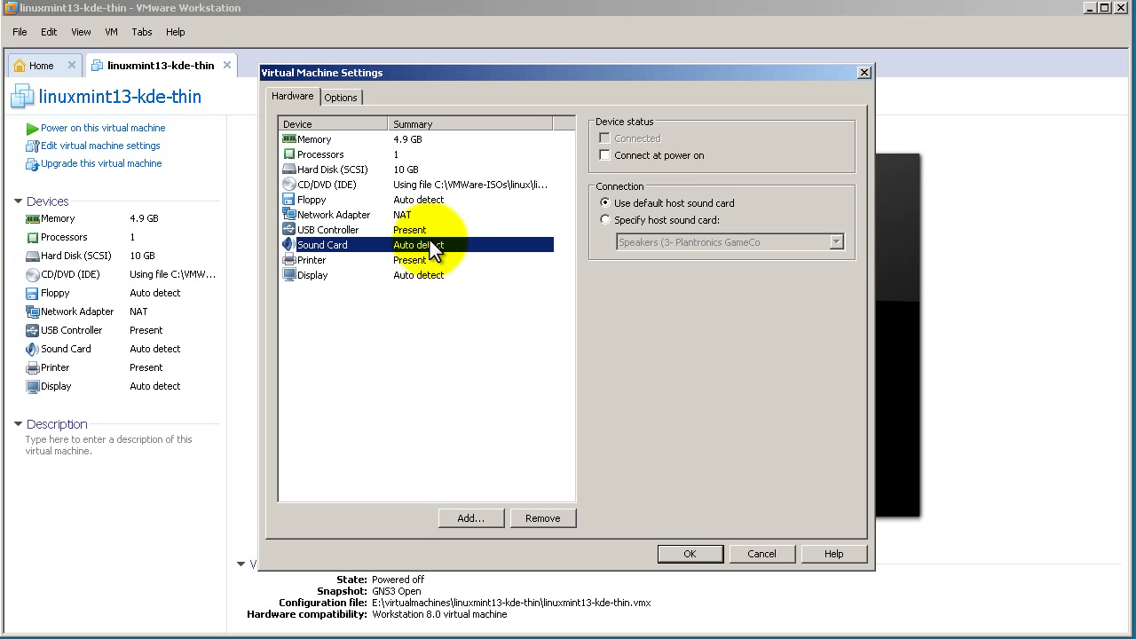
{"action": "left_click", "coordinate": [451, 262]}
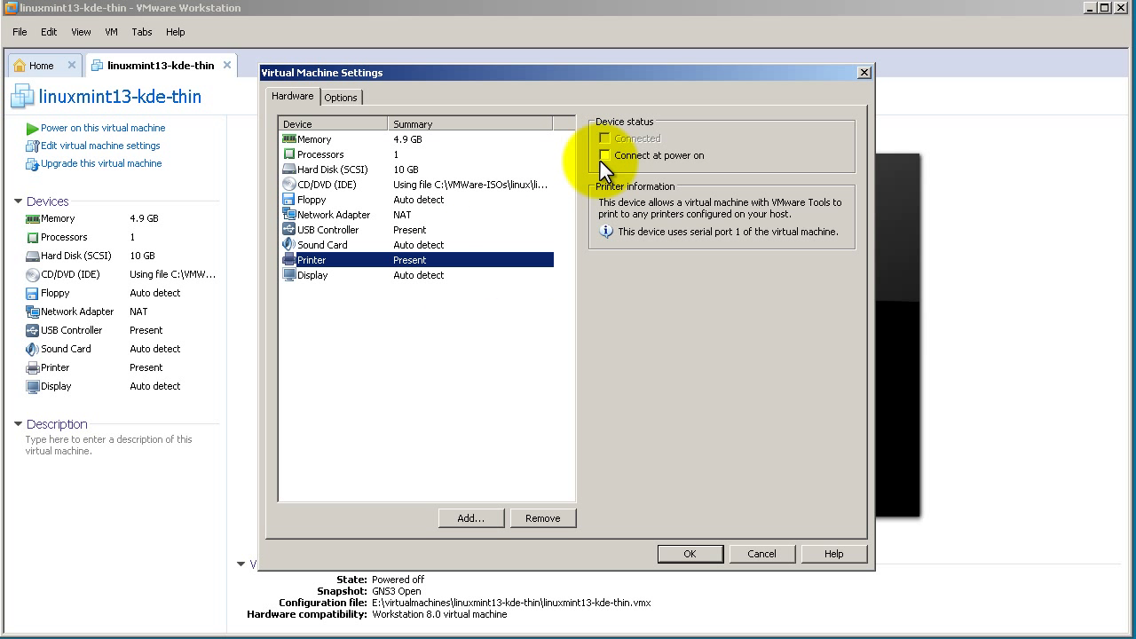
{"action": "left_click", "coordinate": [480, 274]}
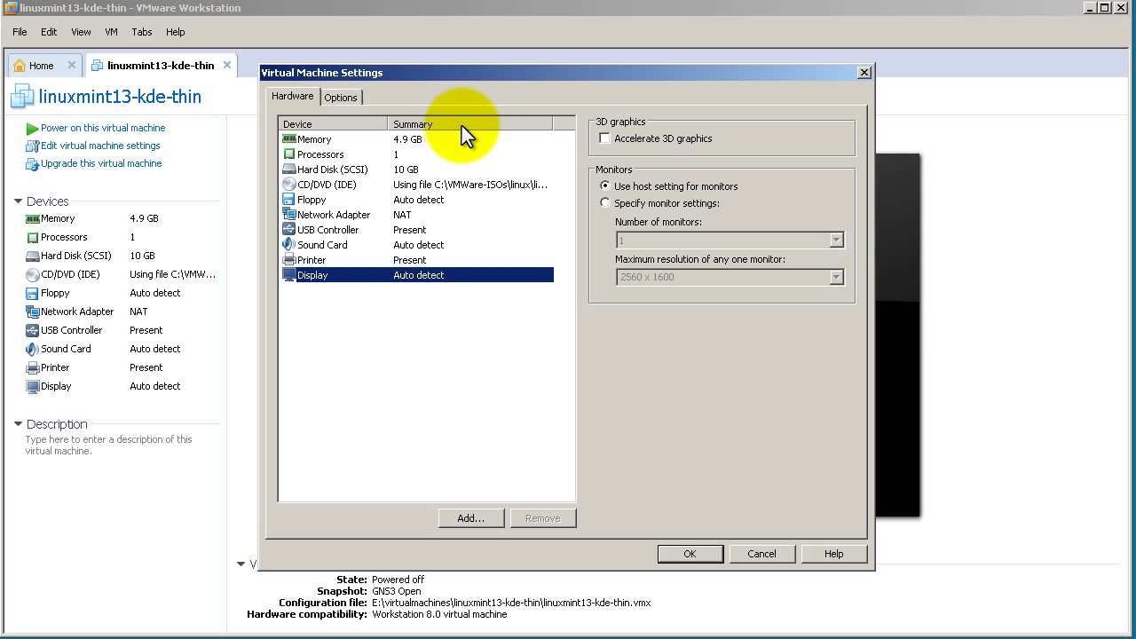
{"action": "left_click", "coordinate": [353, 96]}
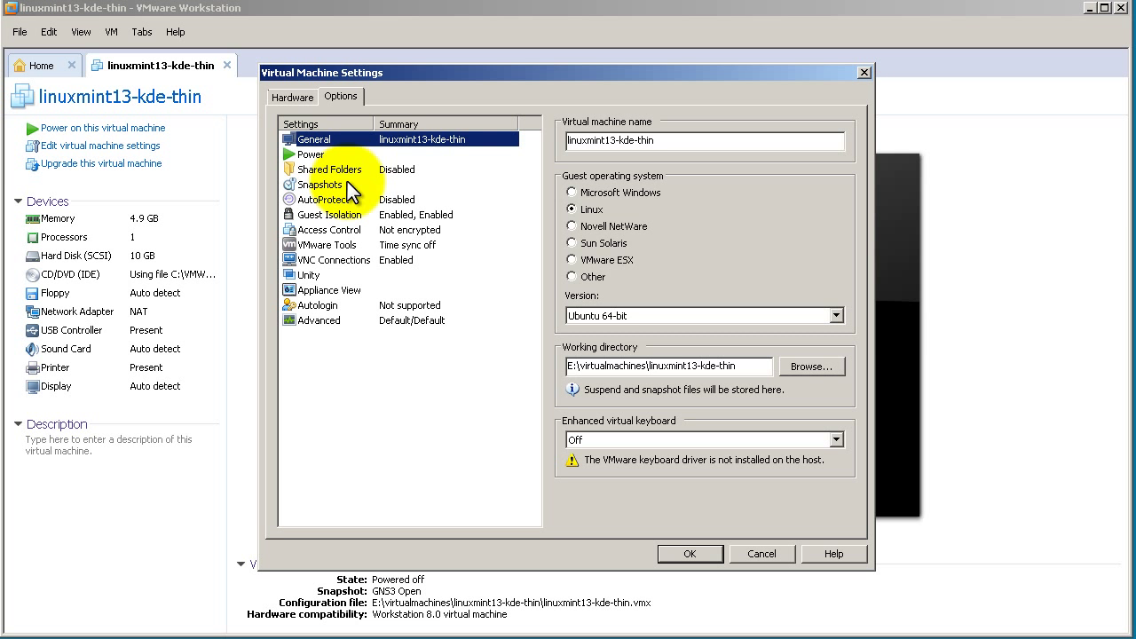
{"action": "left_click", "coordinate": [335, 153]}
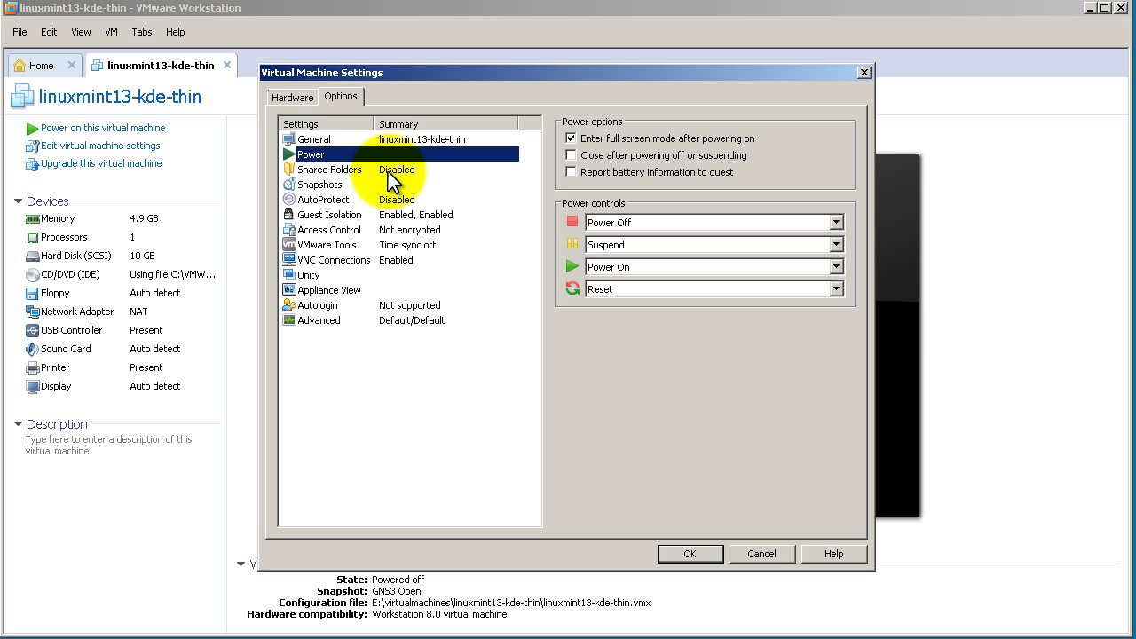
{"action": "left_click", "coordinate": [358, 241]}
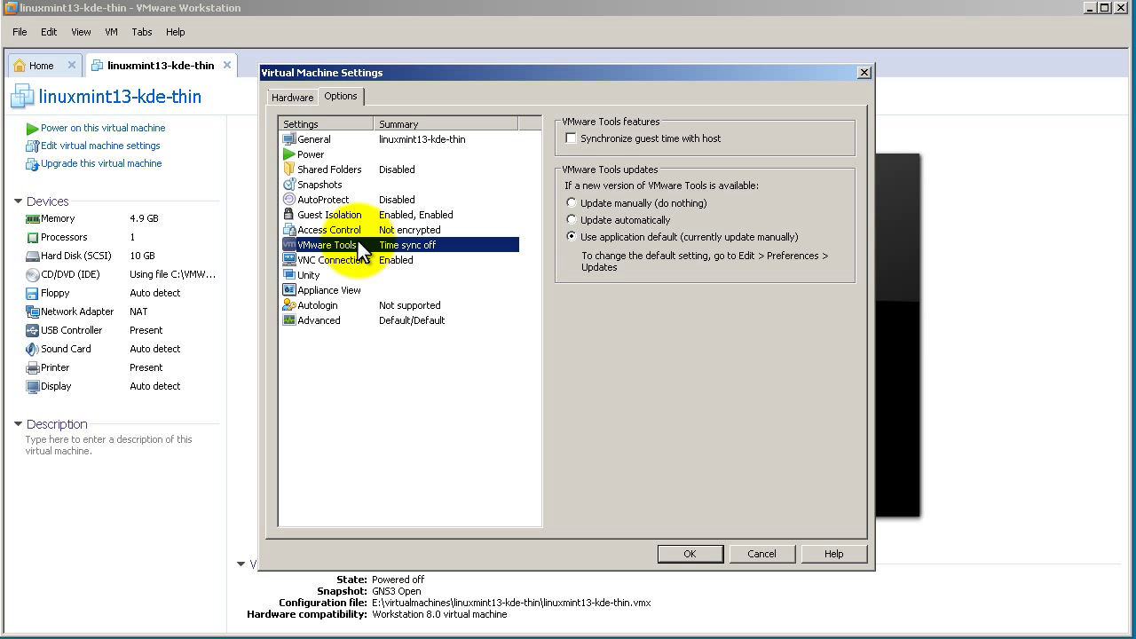
{"action": "left_click", "coordinate": [356, 256]}
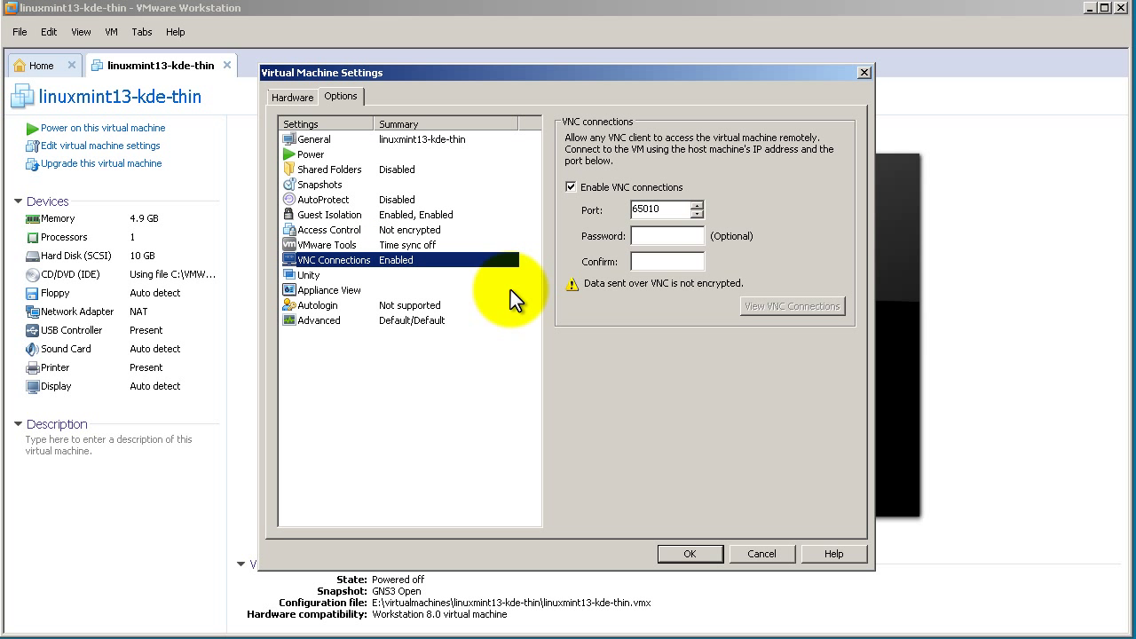
{"action": "double_click", "coordinate": [675, 209]}
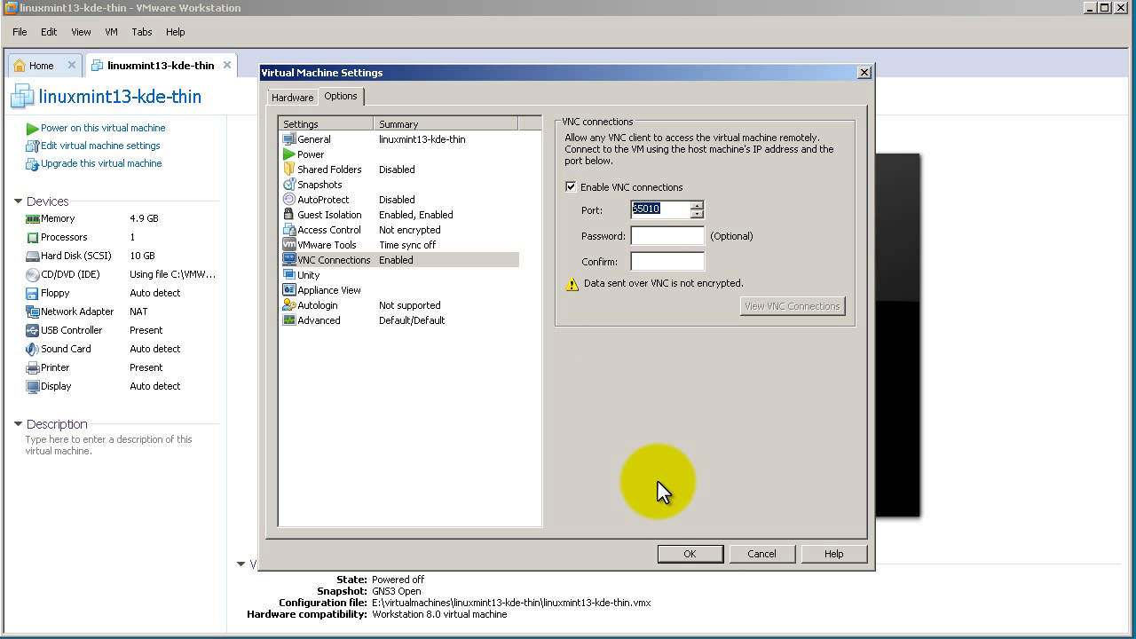
{"action": "left_click", "coordinate": [760, 554]}
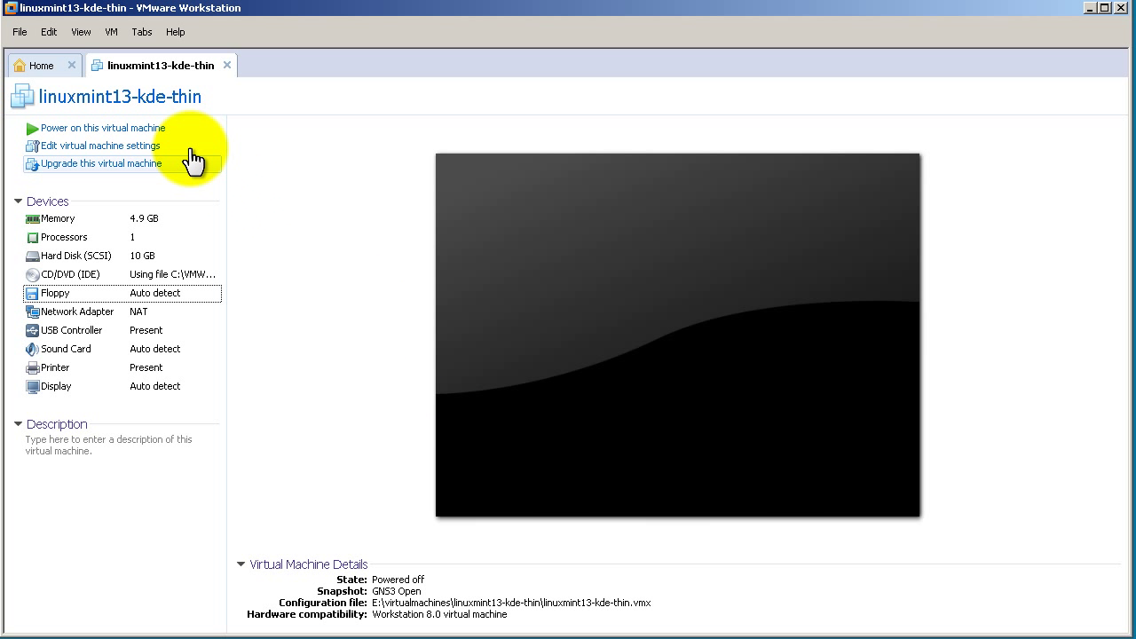
Power on linuxmint13-kde-thin and, once the desktop loads, open Dolphin at Home
{"action": "left_click", "coordinate": [159, 128]}
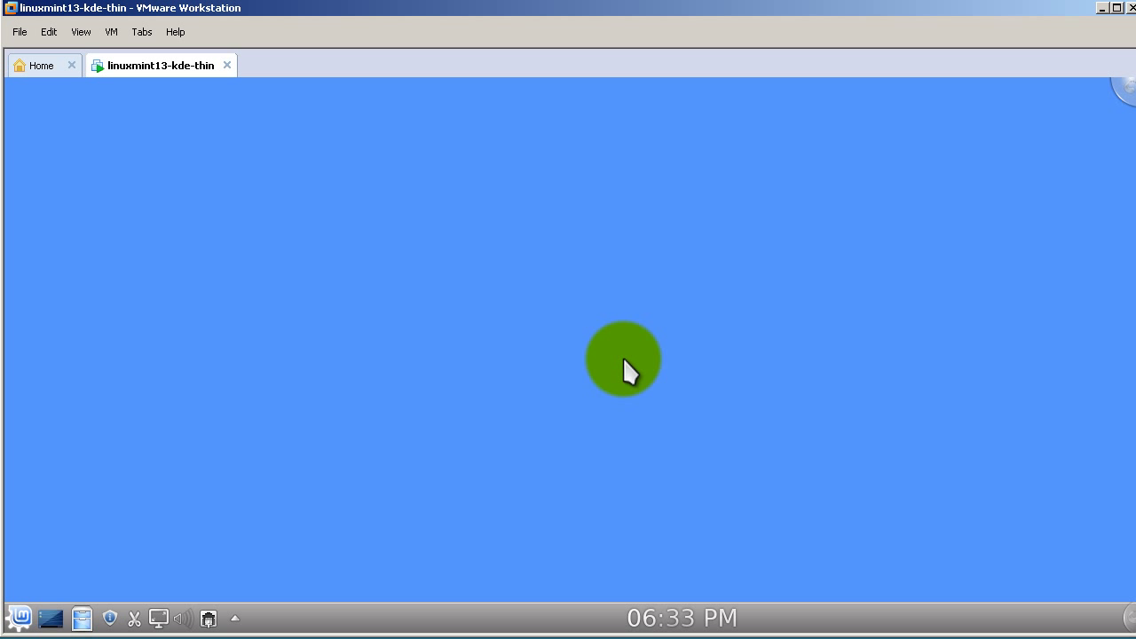
{"action": "left_click", "coordinate": [78, 618]}
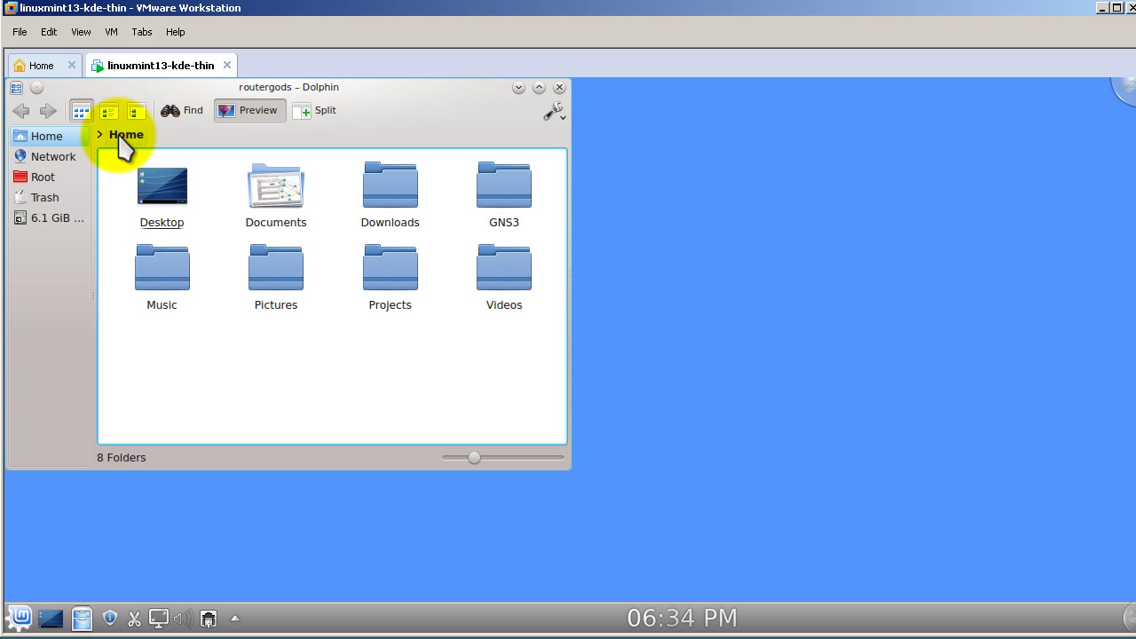
Go to GNS3/Projects, enlarge Dolphin, and open the relativitydrive project folder
{"action": "left_click", "coordinate": [523, 202]}
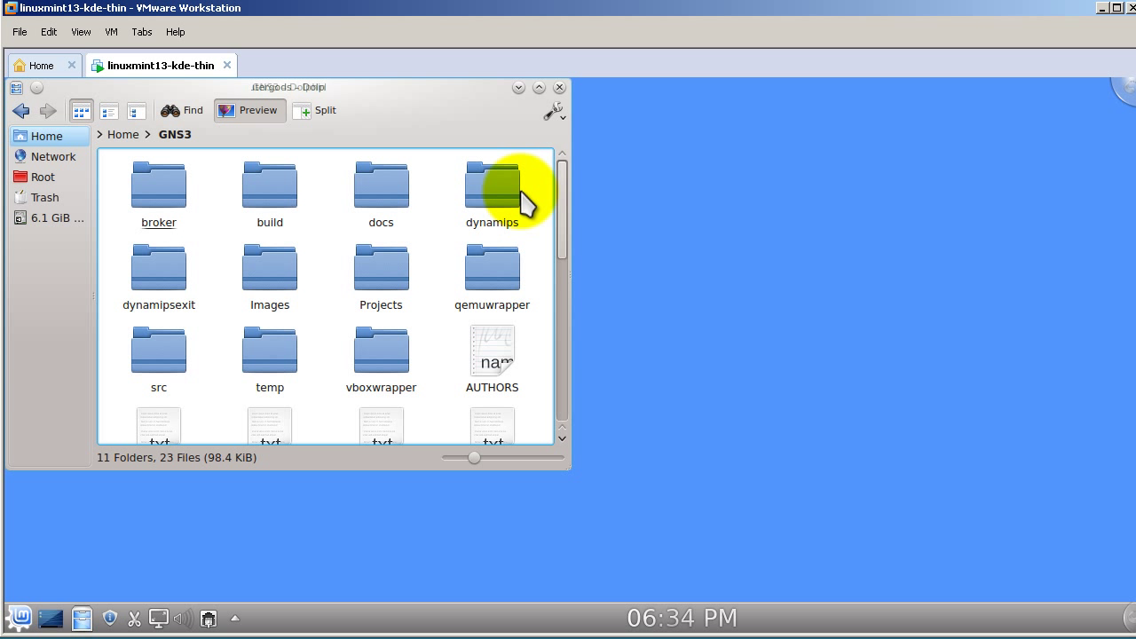
{"action": "left_click", "coordinate": [392, 270]}
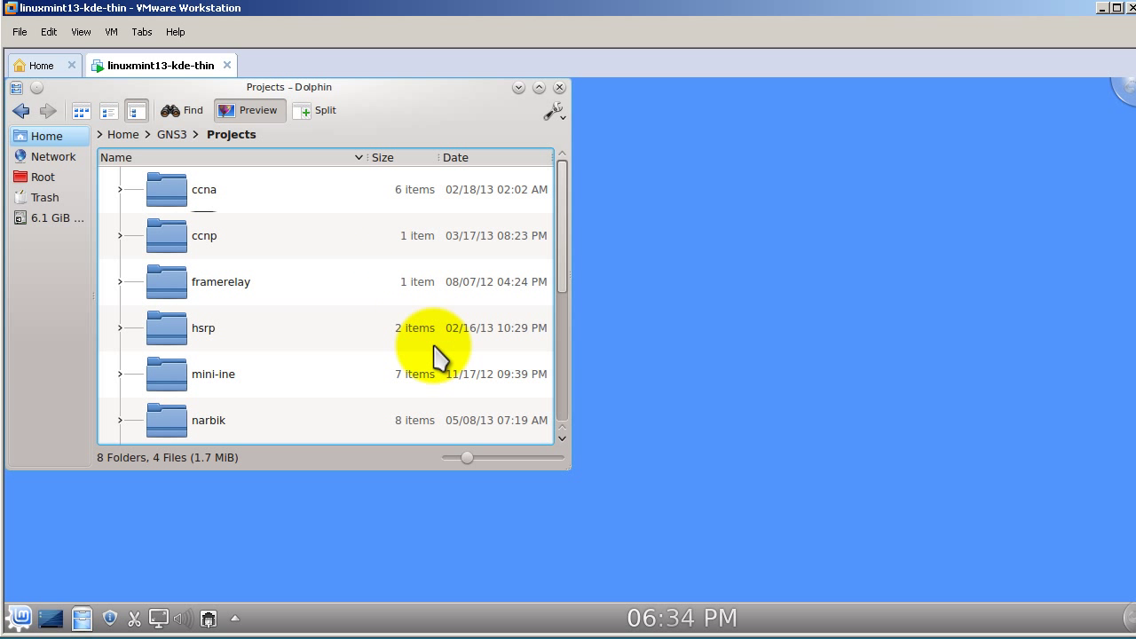
{"action": "left_click", "coordinate": [572, 473]}
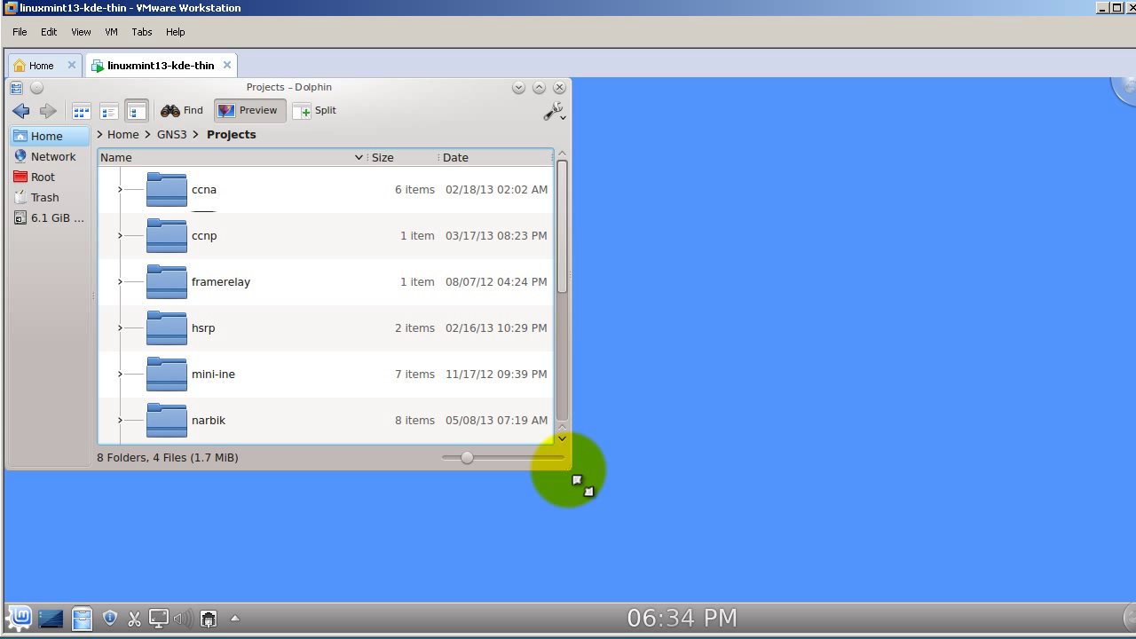
{"action": "left_click_drag", "start_coordinate": [572, 471], "coordinate": [652, 603]}
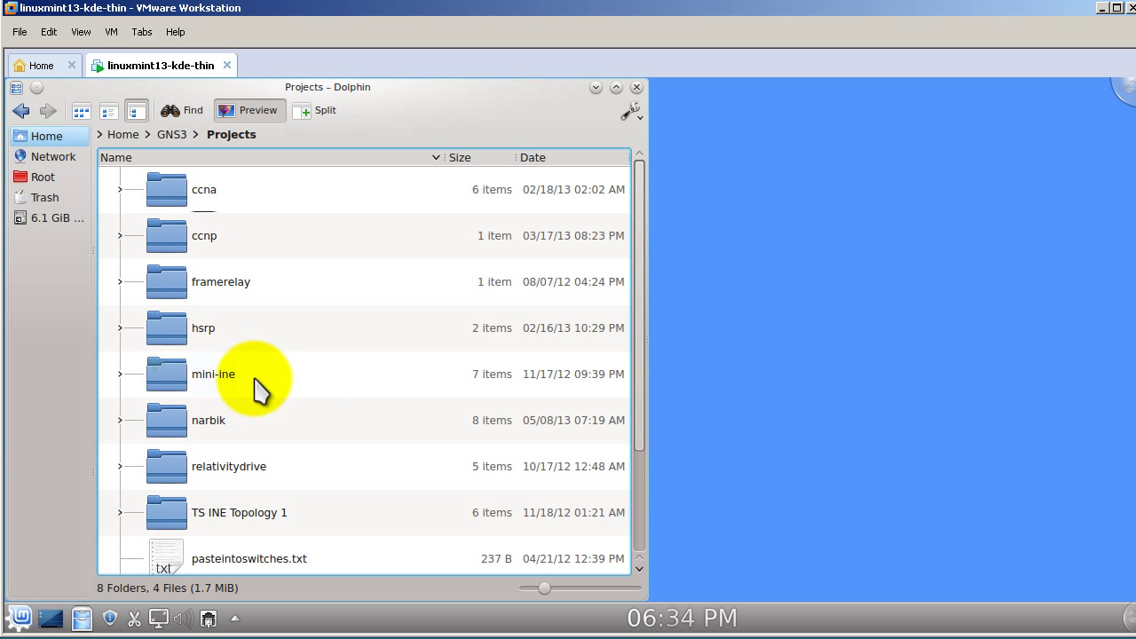
{"action": "scroll", "coordinate": [343, 368], "scroll_direction": "down", "scroll_amount": 1}
{"action": "scroll", "coordinate": [343, 367], "scroll_direction": "up", "scroll_amount": 1}
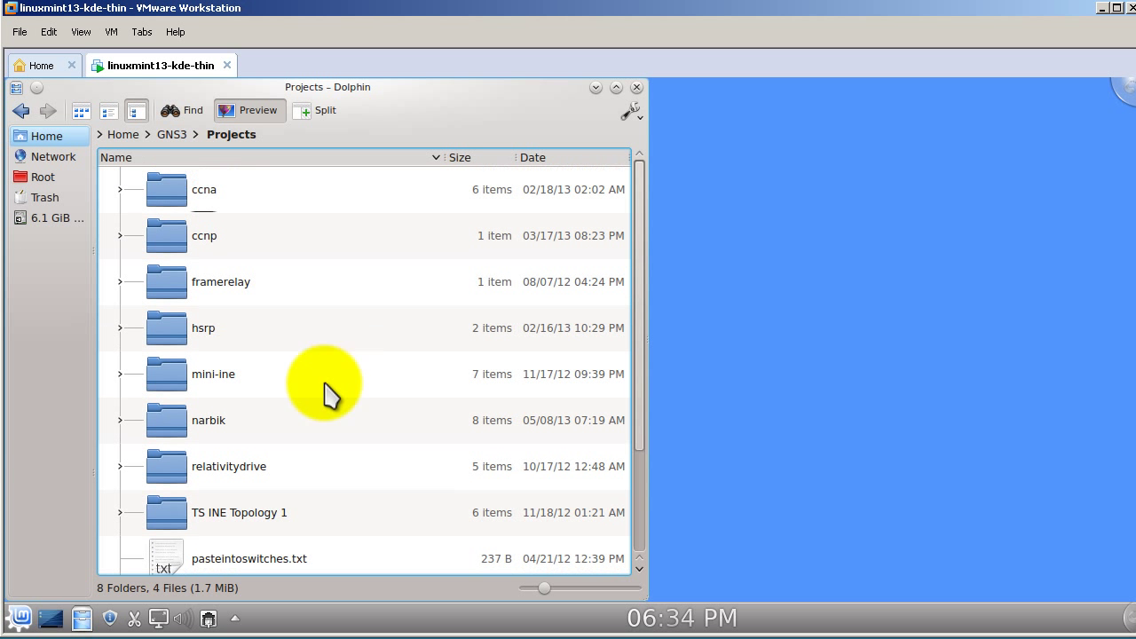
{"action": "left_click", "coordinate": [240, 476]}
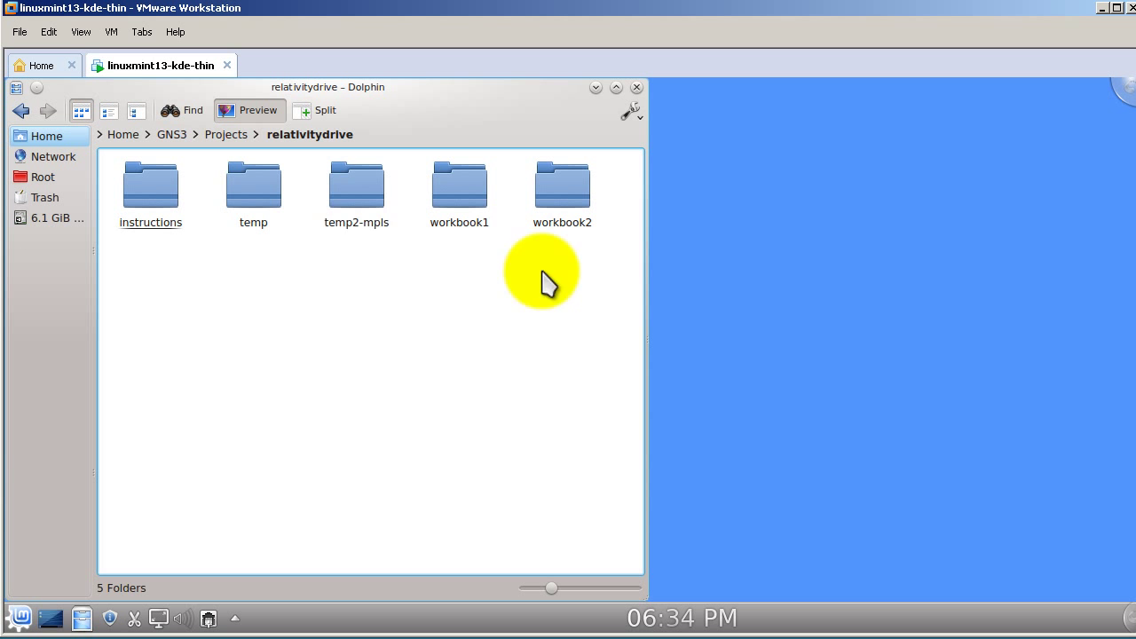
Open workbook1 and scroll through its lab files
{"action": "left_click", "coordinate": [461, 177]}
{"action": "scroll", "coordinate": [373, 280], "scroll_direction": "down", "scroll_amount": 4}
{"action": "scroll", "coordinate": [372, 280], "scroll_direction": "up", "scroll_amount": 4}
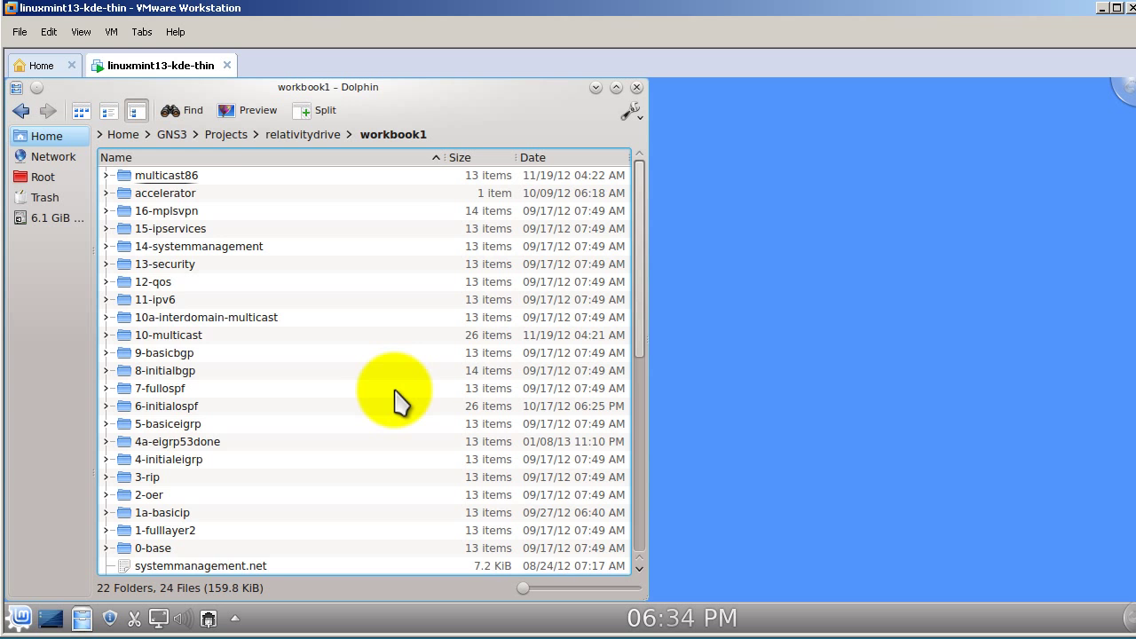
{"action": "scroll", "coordinate": [400, 402], "scroll_direction": "down", "scroll_amount": 8}
{"action": "scroll", "coordinate": [399, 401], "scroll_direction": "up", "scroll_amount": 8}
{"action": "scroll", "coordinate": [402, 402], "scroll_direction": "down", "scroll_amount": 8}
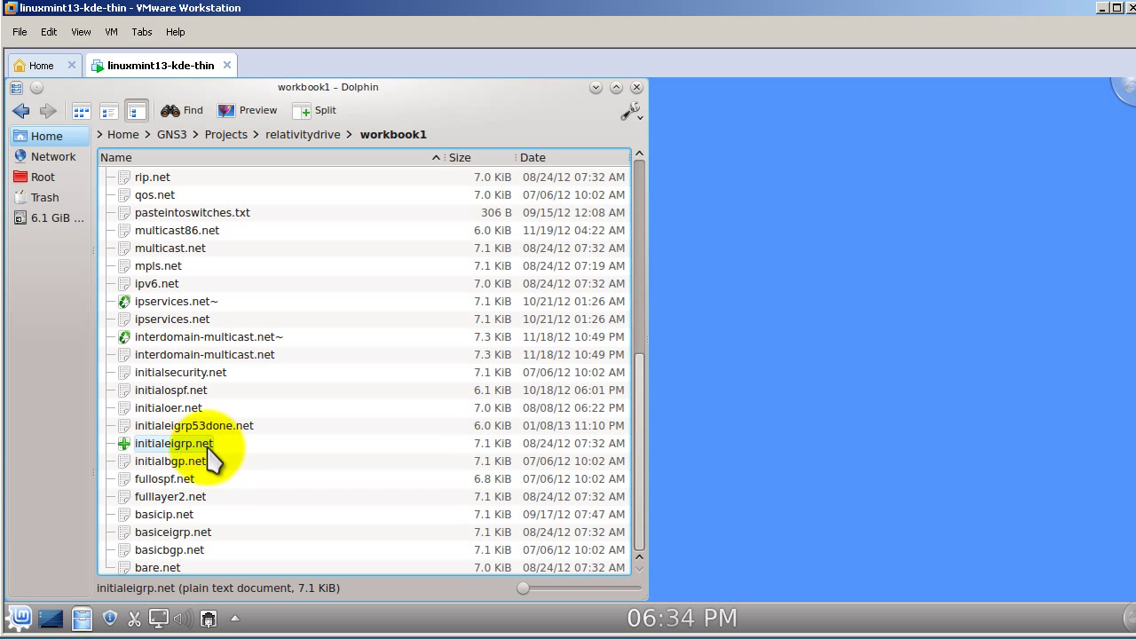
{"action": "scroll", "coordinate": [305, 456], "scroll_direction": "up", "scroll_amount": 8}
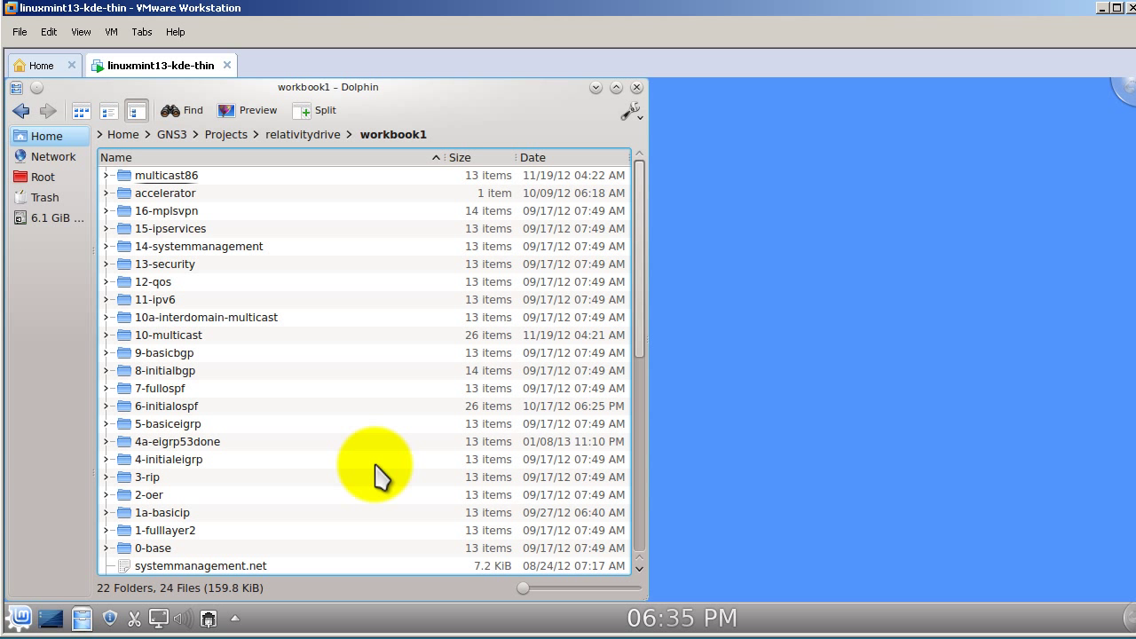
Go up, open workbook2 and scroll through it, then return to relativitydrive
{"action": "left_click", "coordinate": [316, 135]}
{"action": "left_click", "coordinate": [545, 197]}
{"action": "scroll", "coordinate": [574, 297], "scroll_direction": "down", "scroll_amount": 2}
{"action": "scroll", "coordinate": [426, 258], "scroll_direction": "up", "scroll_amount": 2}
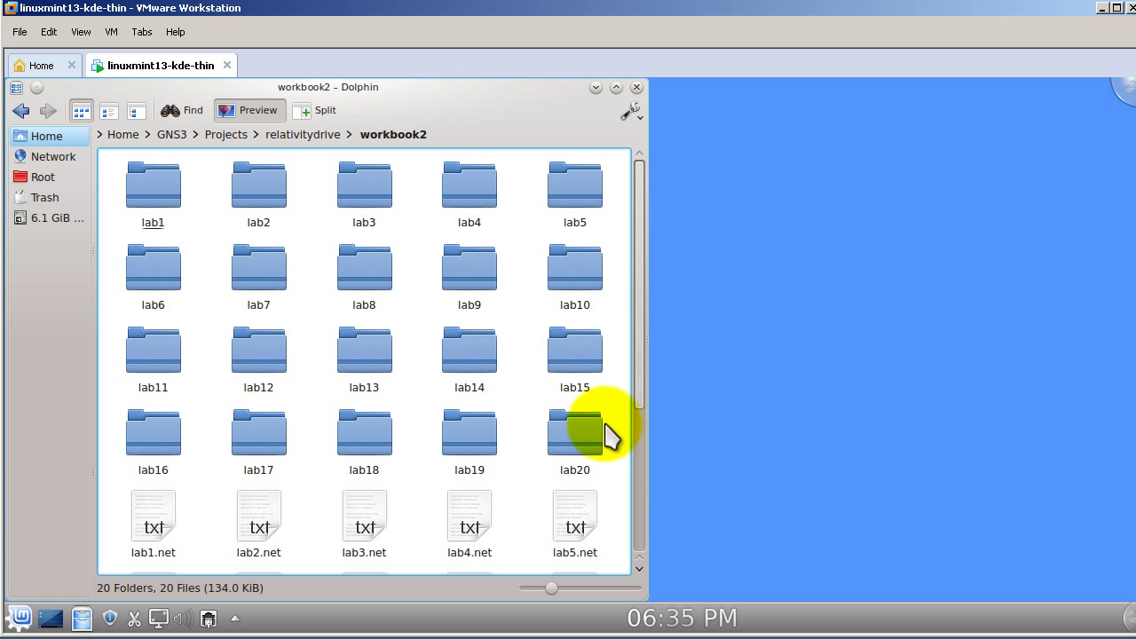
{"action": "scroll", "coordinate": [569, 417], "scroll_direction": "down", "scroll_amount": 3}
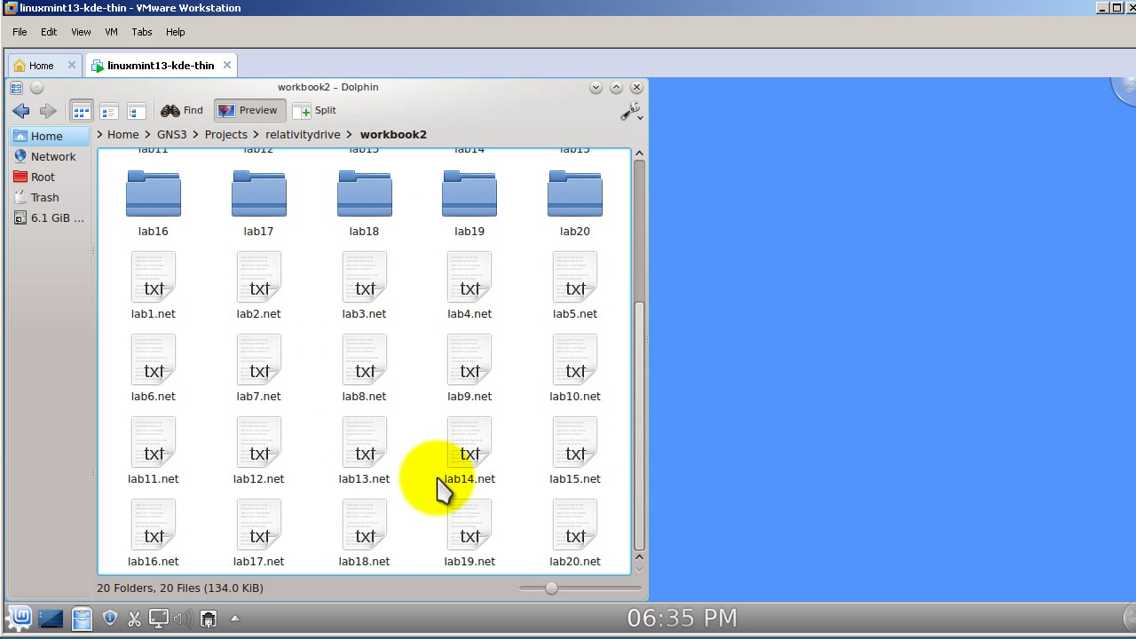
{"action": "scroll", "coordinate": [459, 514], "scroll_direction": "up", "scroll_amount": 3}
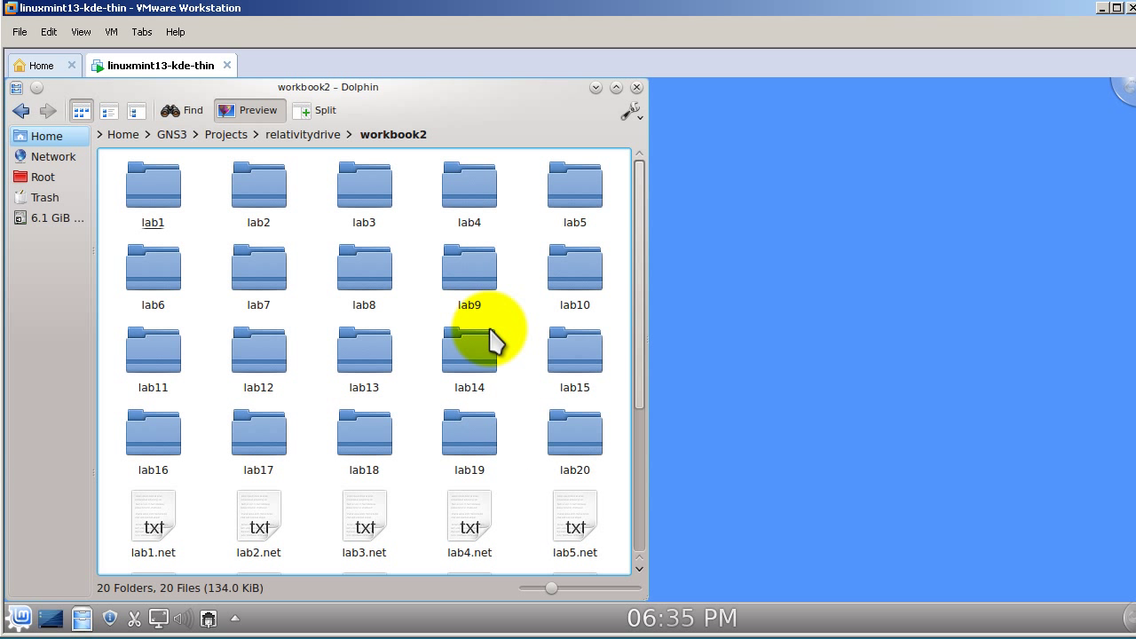
{"action": "left_click", "coordinate": [312, 135]}
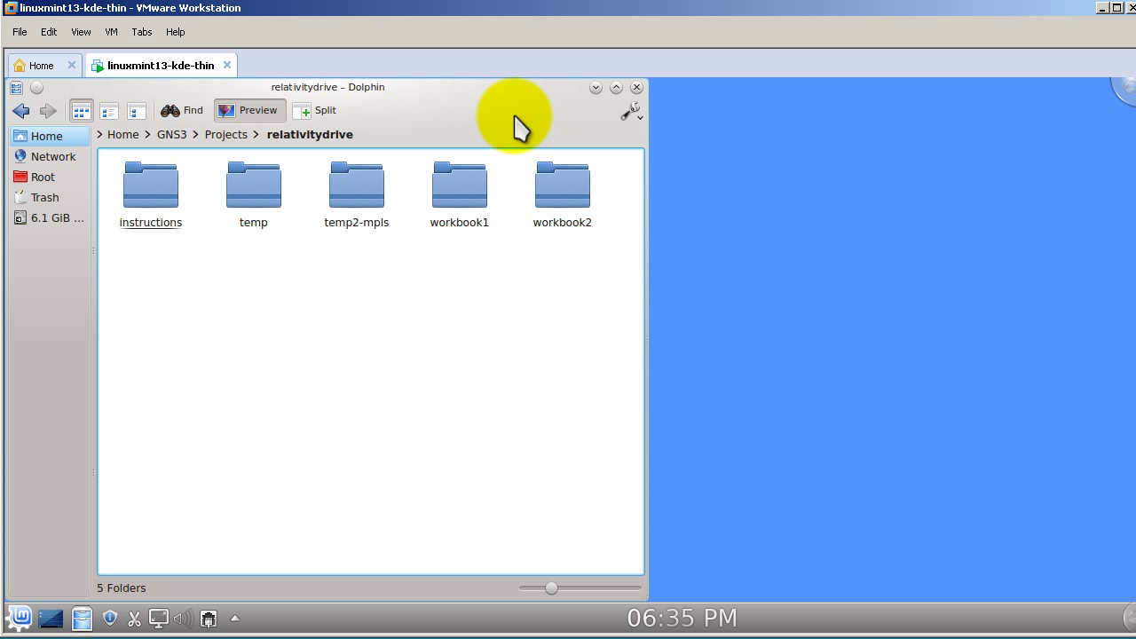
Go up to GNS3 Projects, open narbik, then open foundation-vol1
{"action": "left_click", "coordinate": [229, 134]}
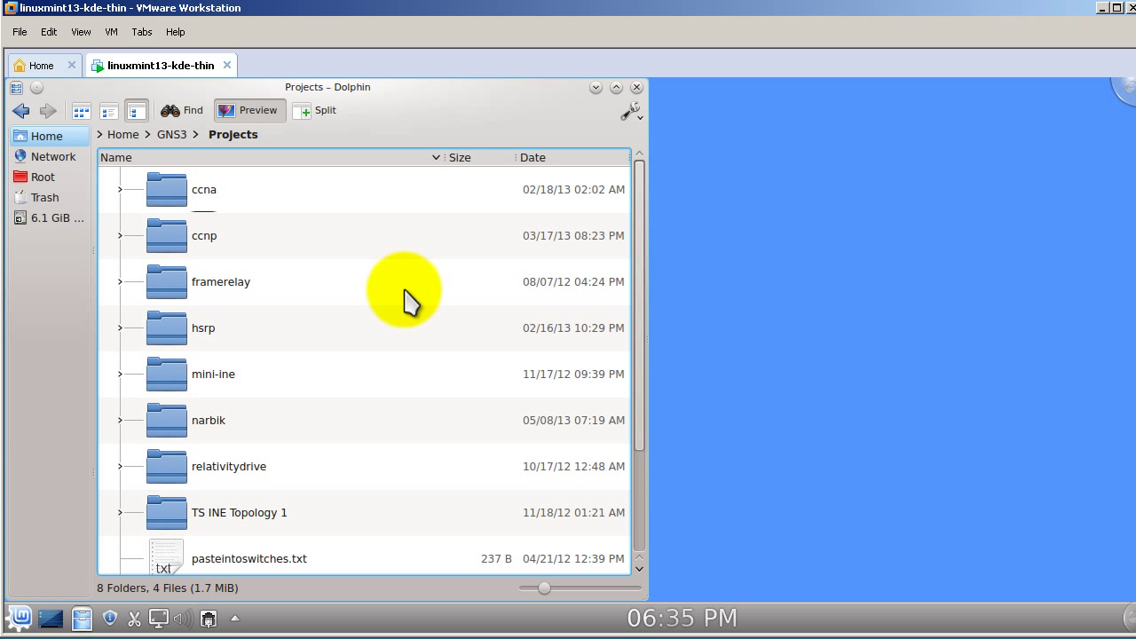
{"action": "scroll", "coordinate": [487, 325], "scroll_direction": "down", "scroll_amount": 1}
{"action": "scroll", "coordinate": [491, 329], "scroll_direction": "up", "scroll_amount": 1}
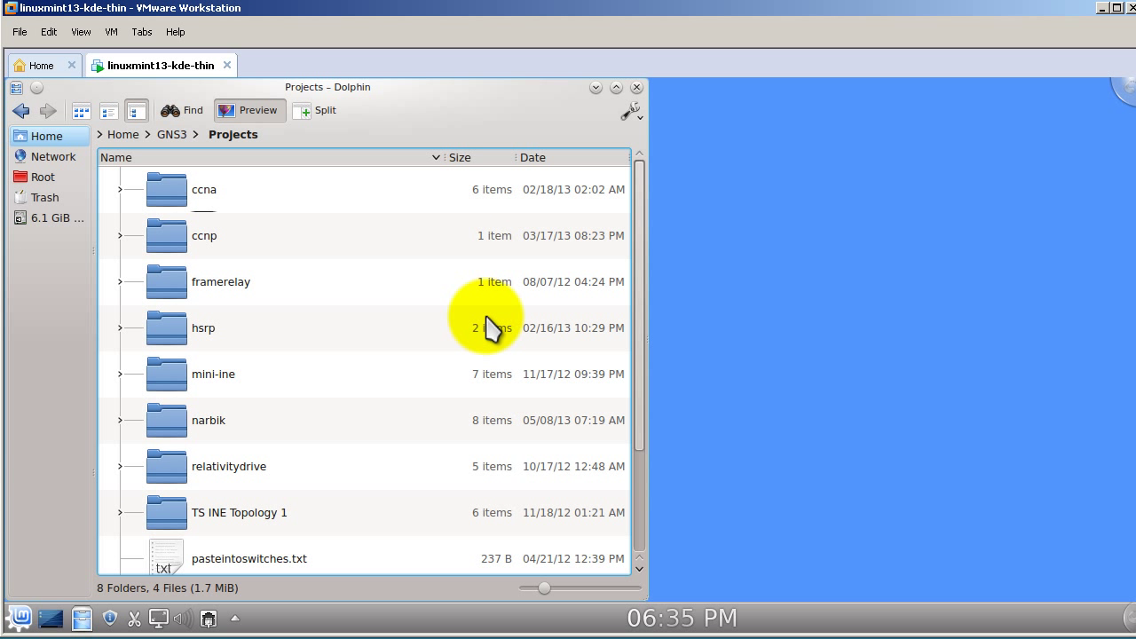
{"action": "left_click", "coordinate": [214, 423]}
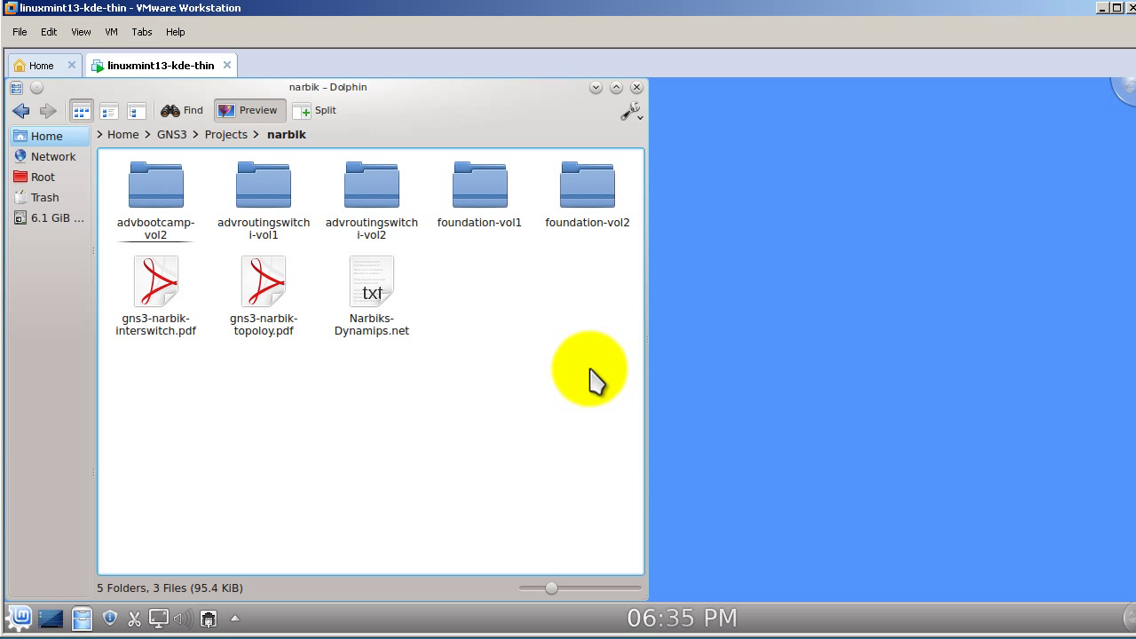
{"action": "left_click", "coordinate": [495, 191]}
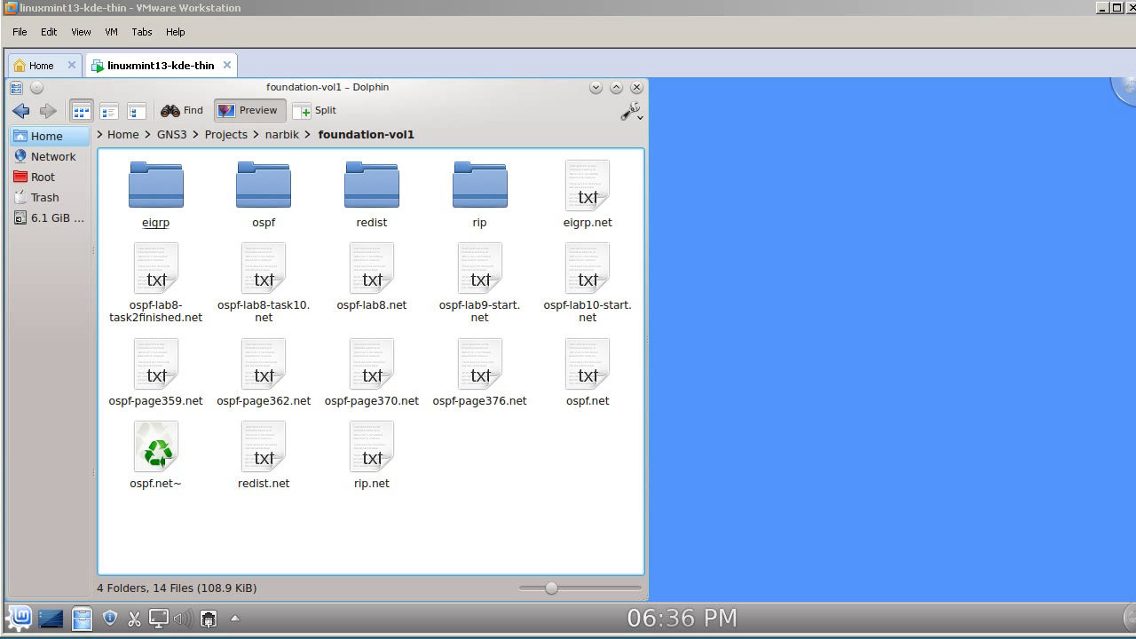
Move the host narbik window over the VM, open 2.AdvancedRoutingandSwitching\pdfs, and pick the NAT page 247 PDF
{"action": "left_click_drag", "start_coordinate": [0, 222], "coordinate": [421, 21]}
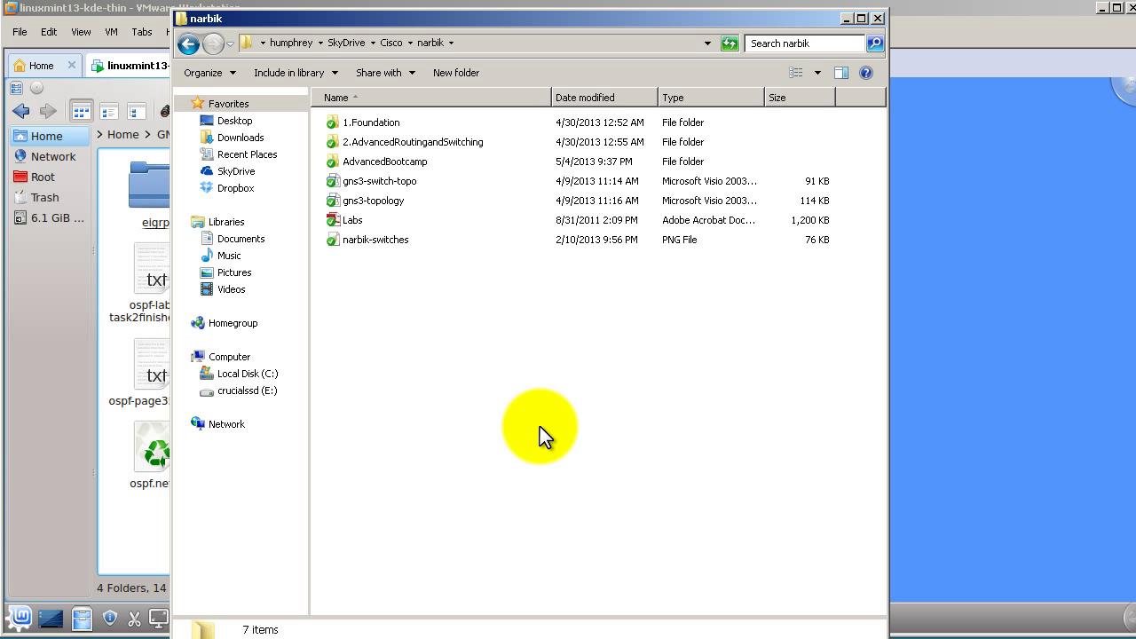
{"action": "left_click_drag", "start_coordinate": [578, 21], "coordinate": [0, 12]}
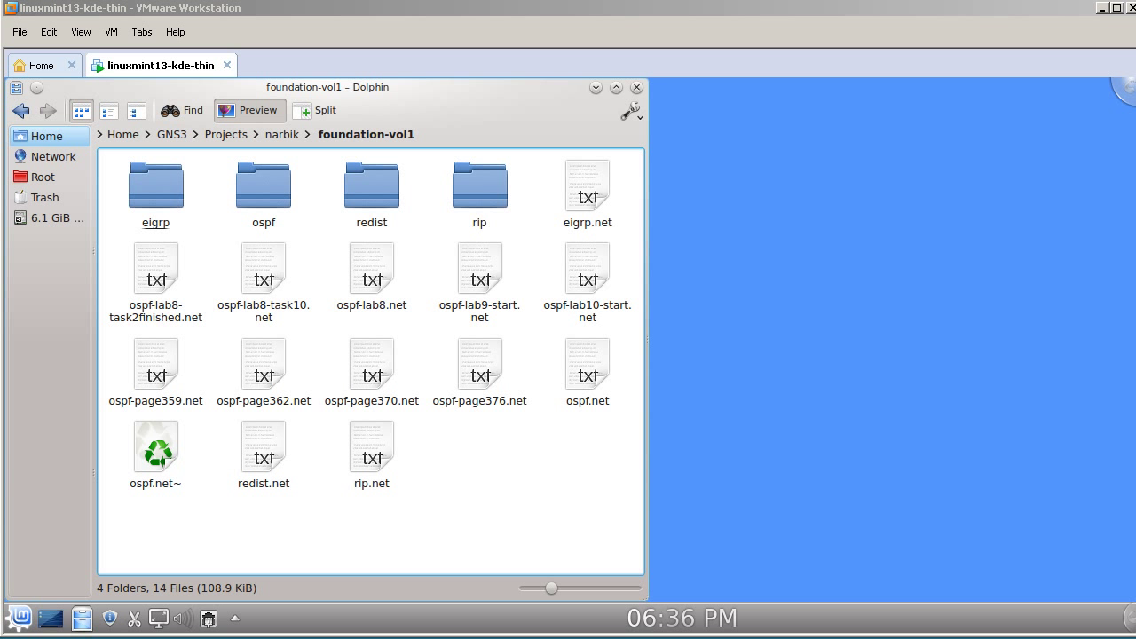
{"action": "left_click_drag", "start_coordinate": [287, 119], "coordinate": [763, 25]}
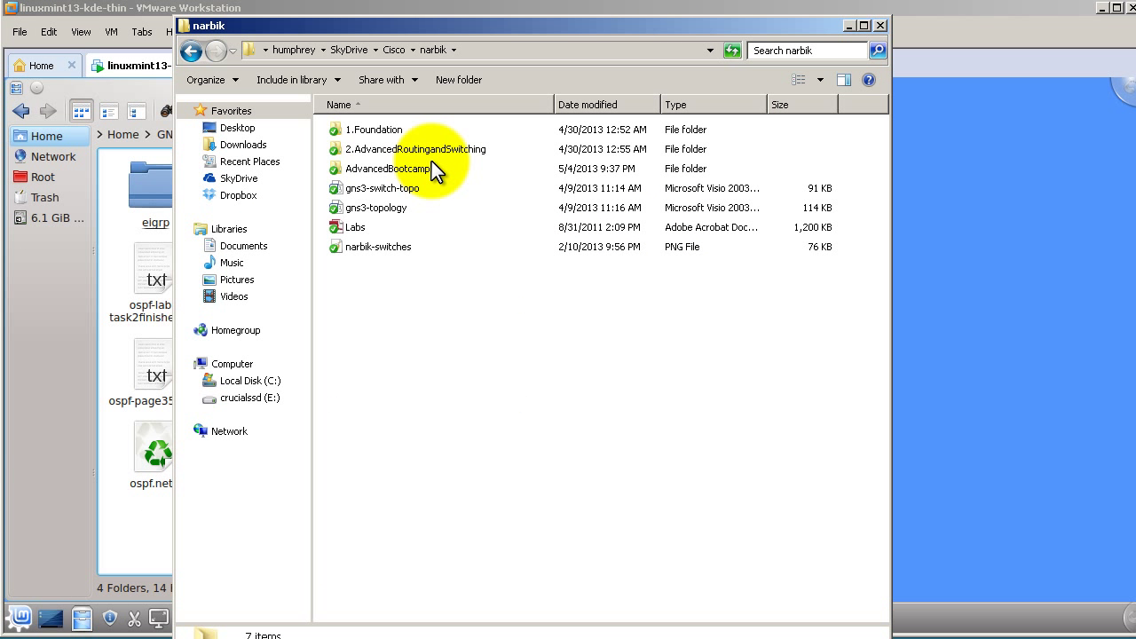
{"action": "mouse_move", "coordinate": [429, 163]}
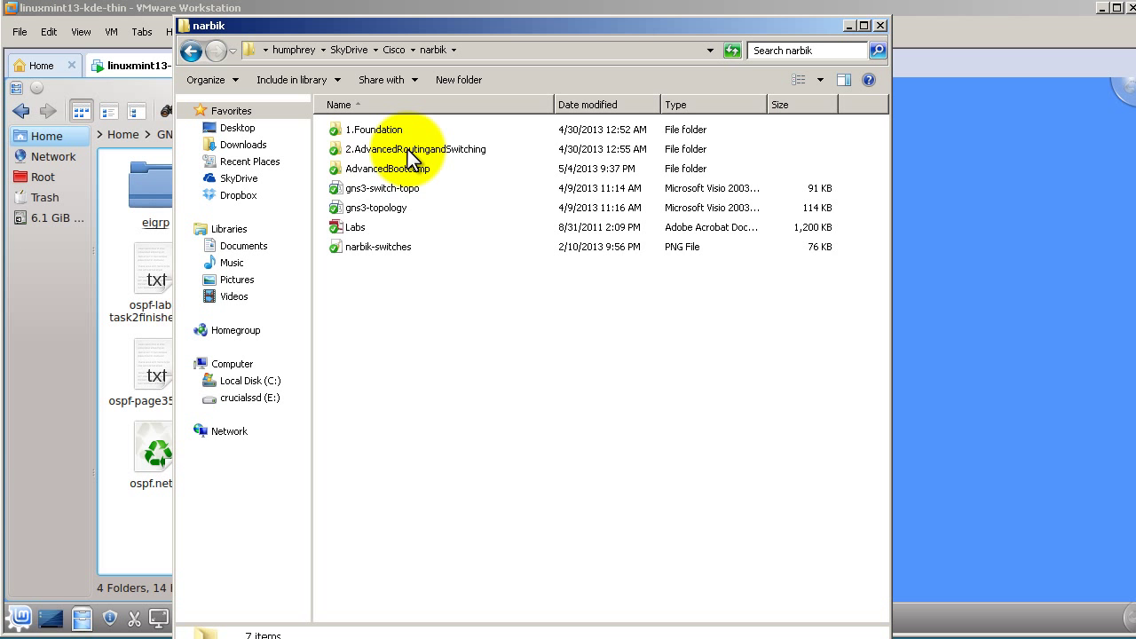
{"action": "double_click", "coordinate": [407, 151]}
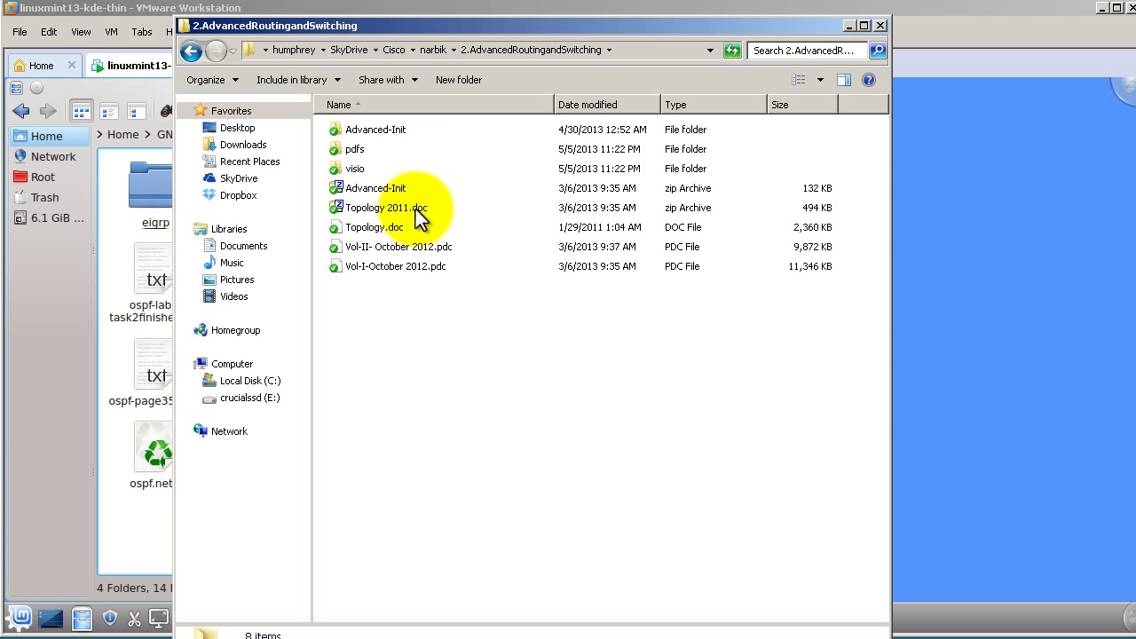
{"action": "double_click", "coordinate": [353, 149]}
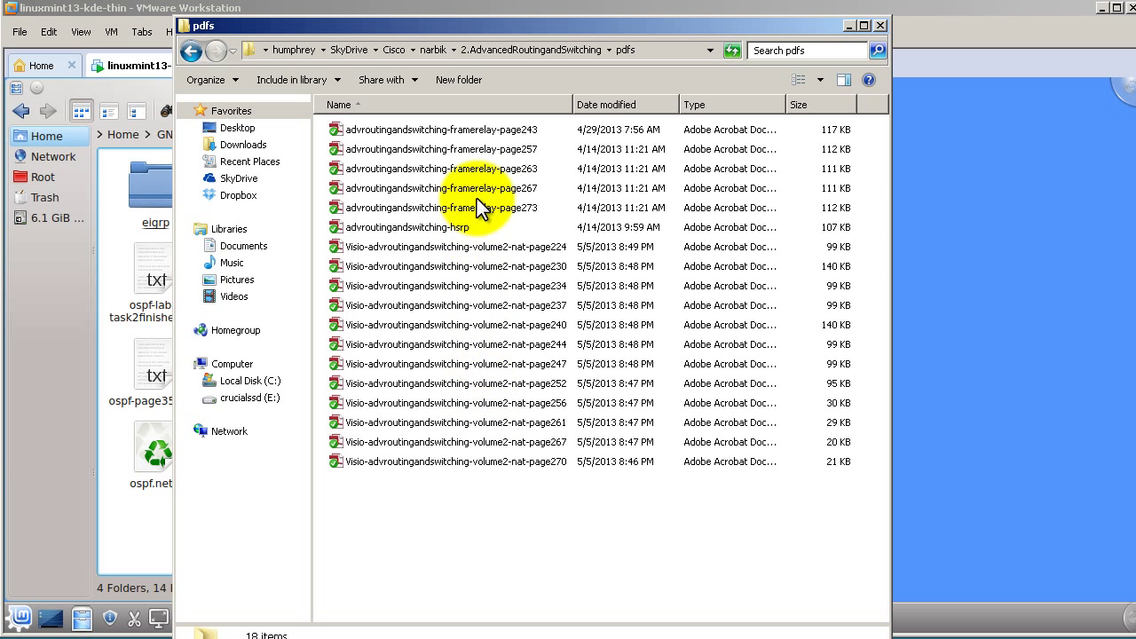
{"action": "left_click", "coordinate": [517, 364]}
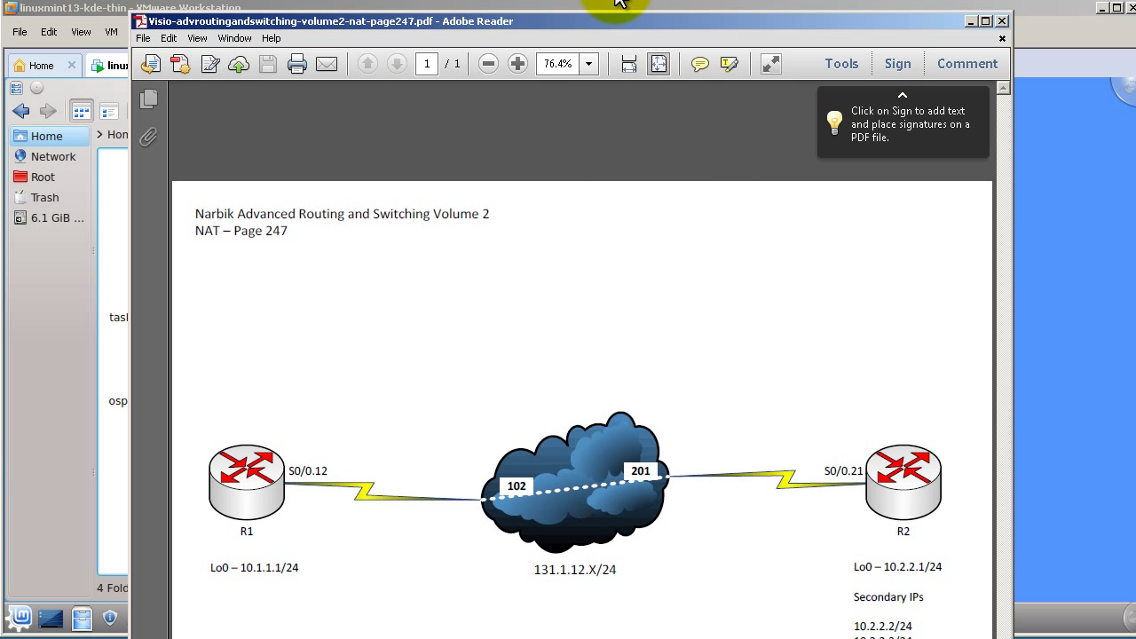
Reposition and resize Adobe Reader to view the NAT page 247 diagram, then close Reader and the pdfs window
{"action": "left_click_drag", "start_coordinate": [621, 13], "coordinate": [633, 153]}
{"action": "left_click_drag", "start_coordinate": [639, 105], "coordinate": [631, 31]}
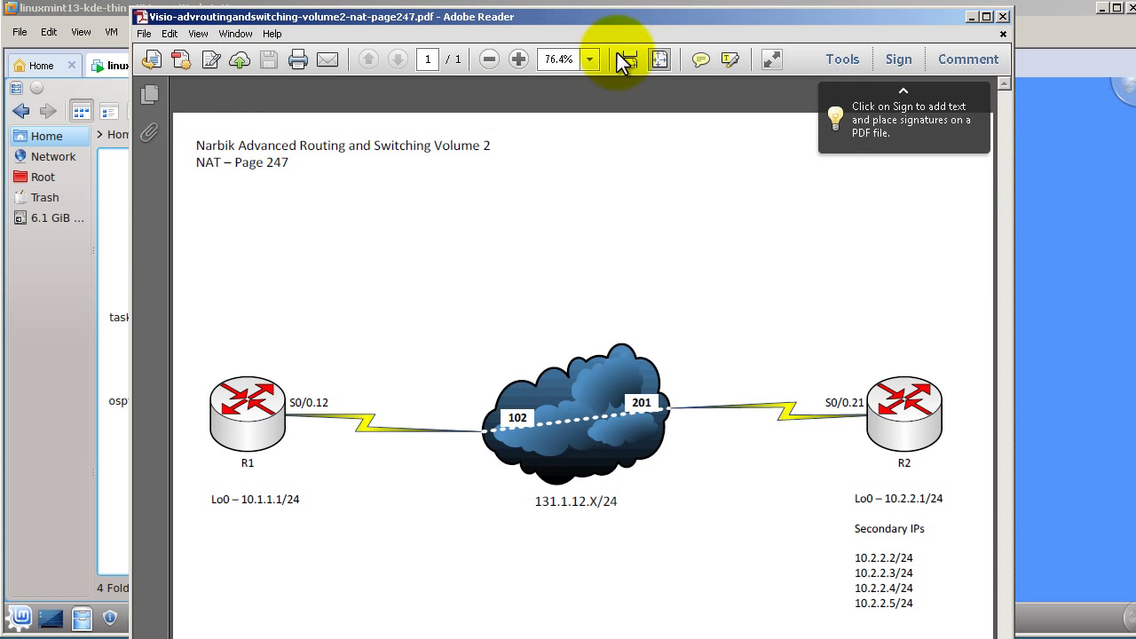
{"action": "left_click_drag", "start_coordinate": [1012, 312], "coordinate": [604, 299]}
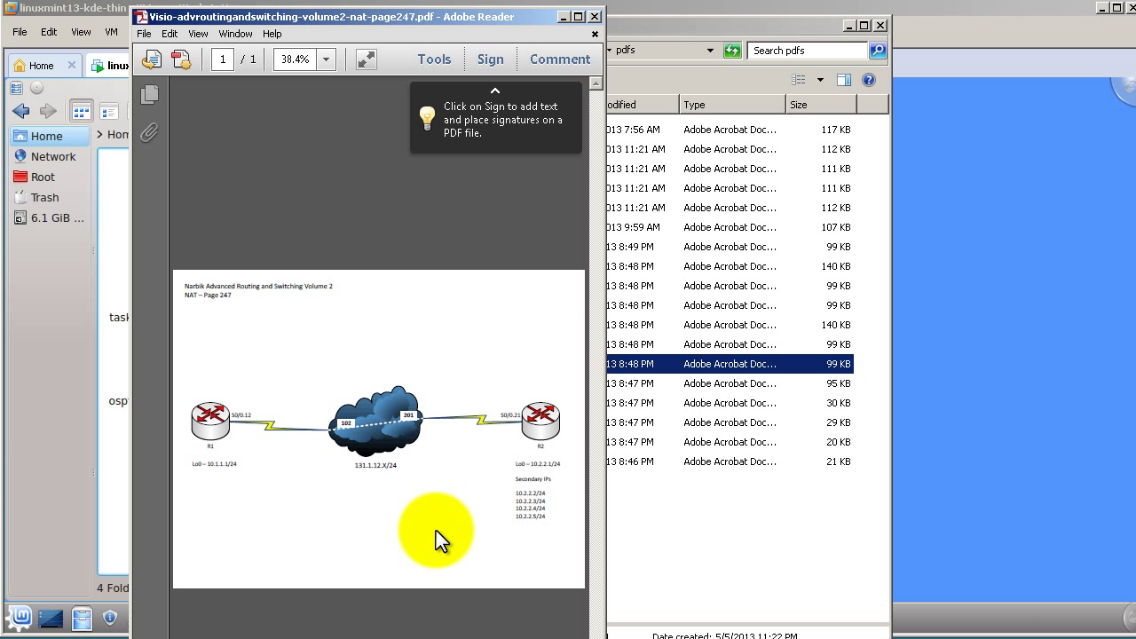
{"action": "left_click_drag", "start_coordinate": [608, 436], "coordinate": [668, 426]}
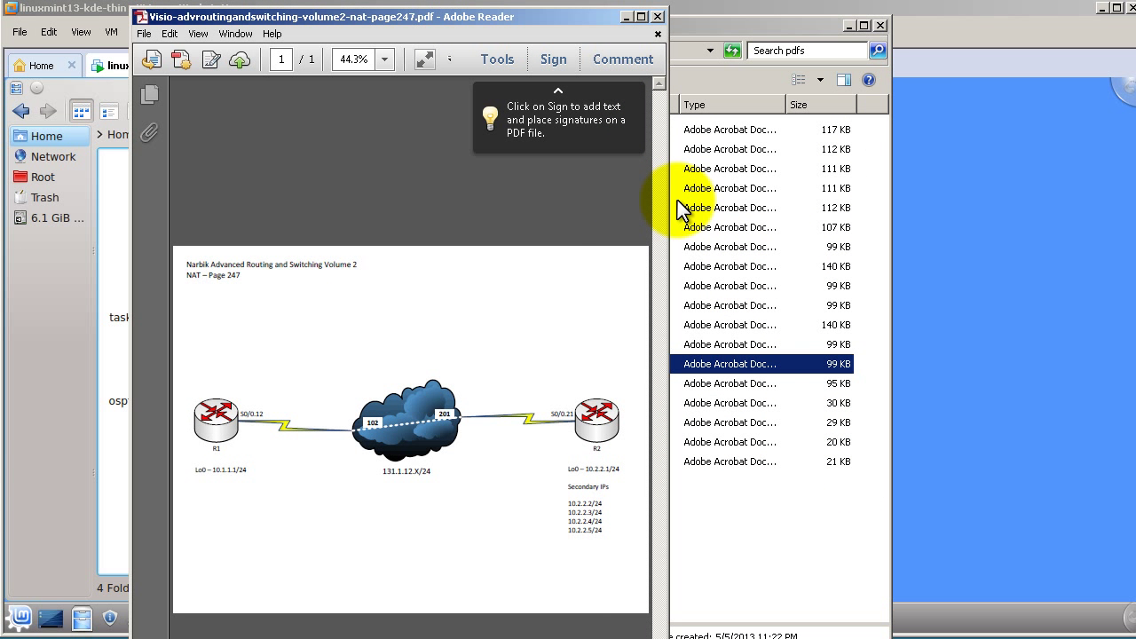
{"action": "left_click_drag", "start_coordinate": [670, 204], "coordinate": [857, 213]}
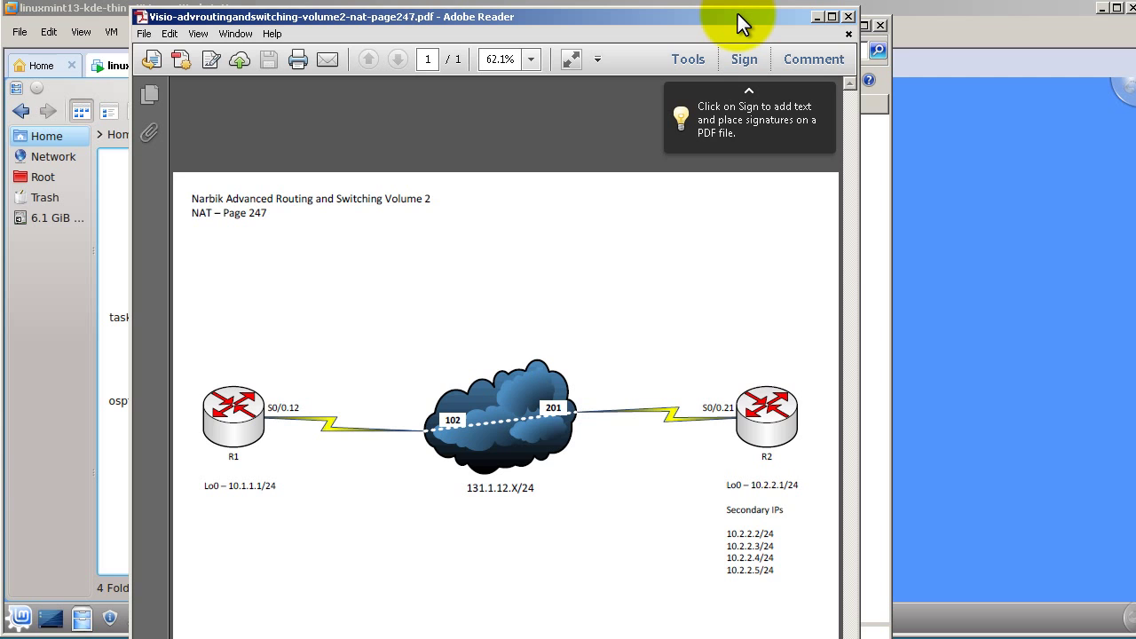
{"action": "left_click_drag", "start_coordinate": [736, 9], "coordinate": [801, 7]}
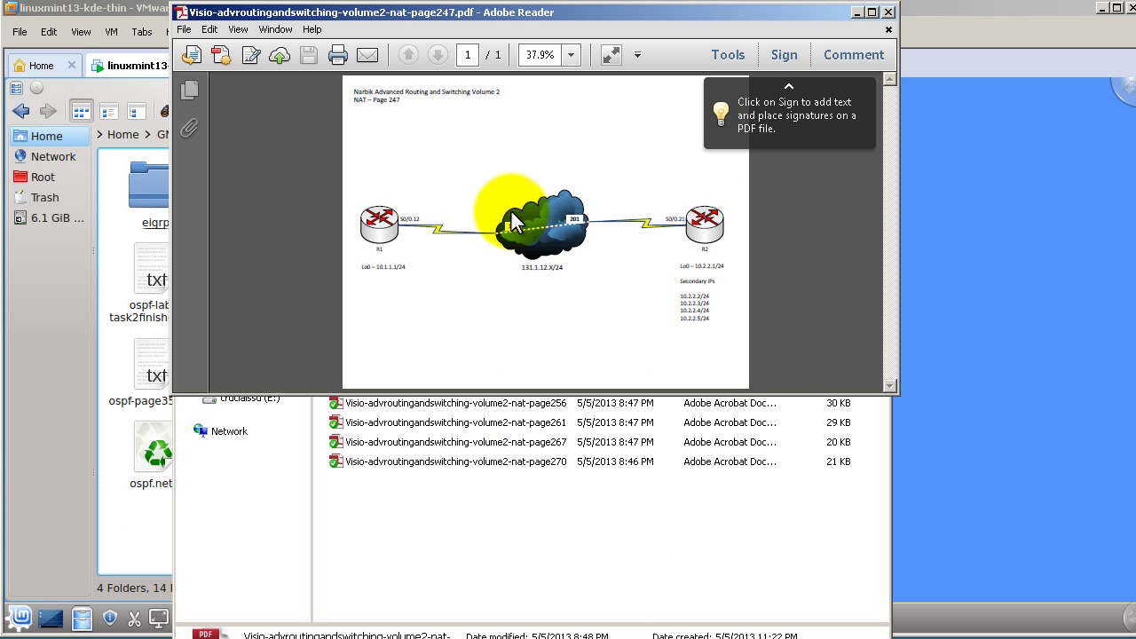
{"action": "left_click", "coordinate": [889, 12]}
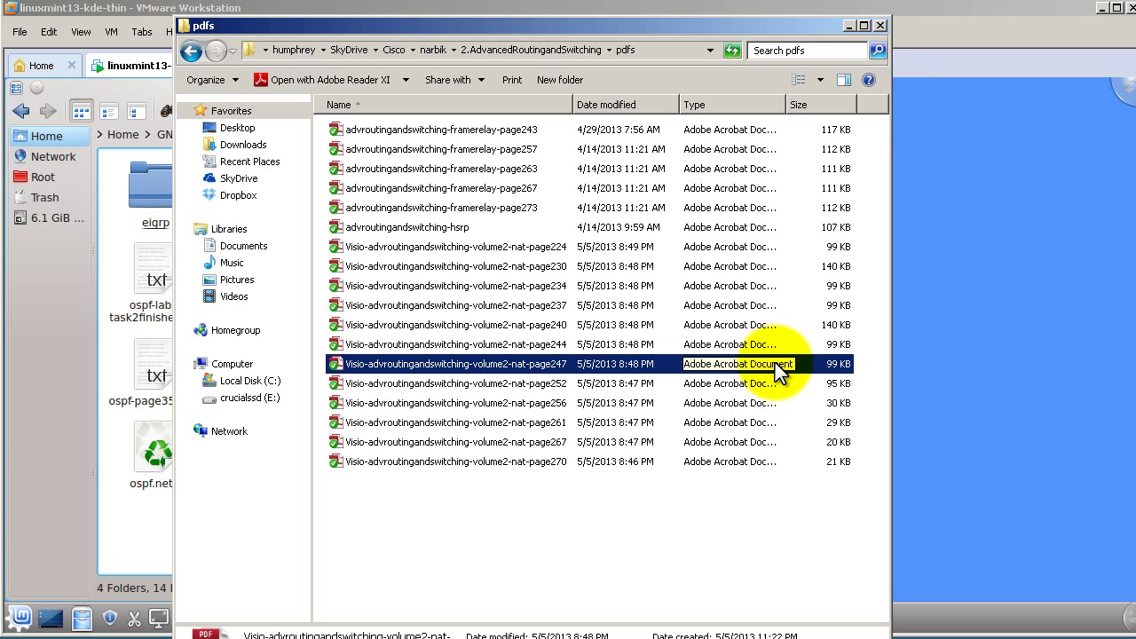
{"action": "left_click", "coordinate": [880, 25]}
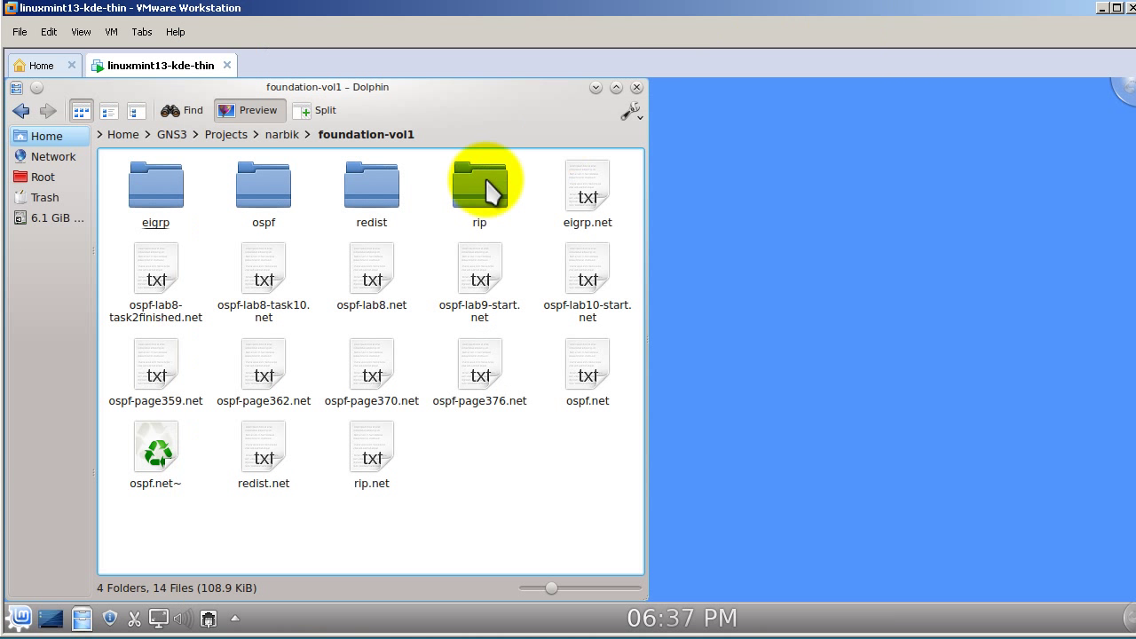
Close foundation-vol1 and launch GNS3 from the Home GNS3 folder, skipping the New Project prompt
{"action": "left_click", "coordinate": [636, 87]}
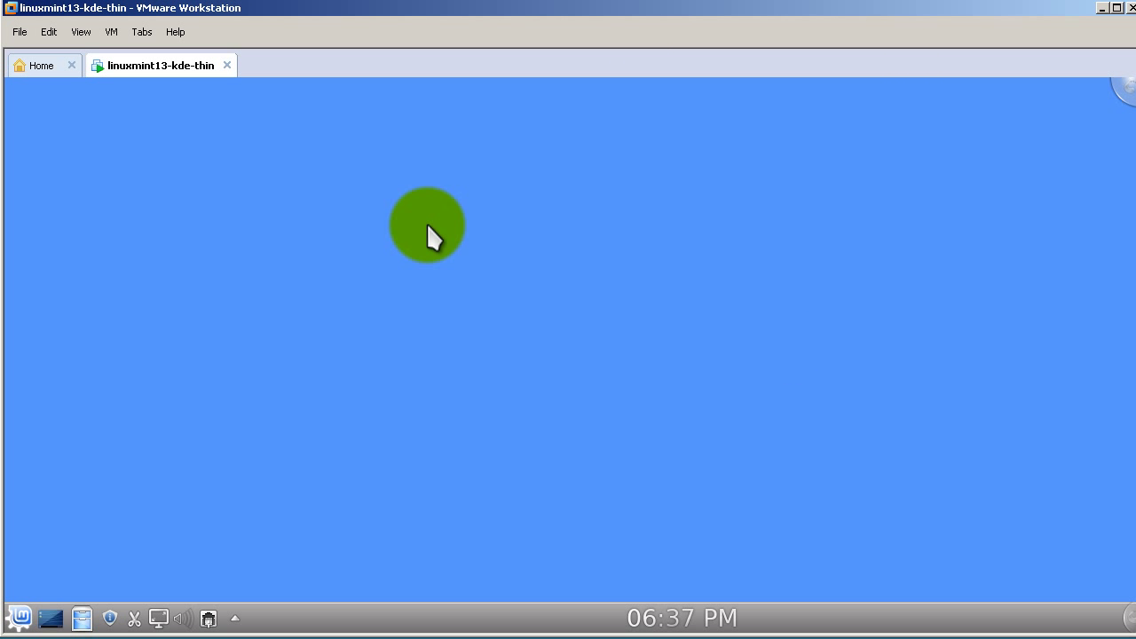
{"action": "left_click", "coordinate": [82, 618]}
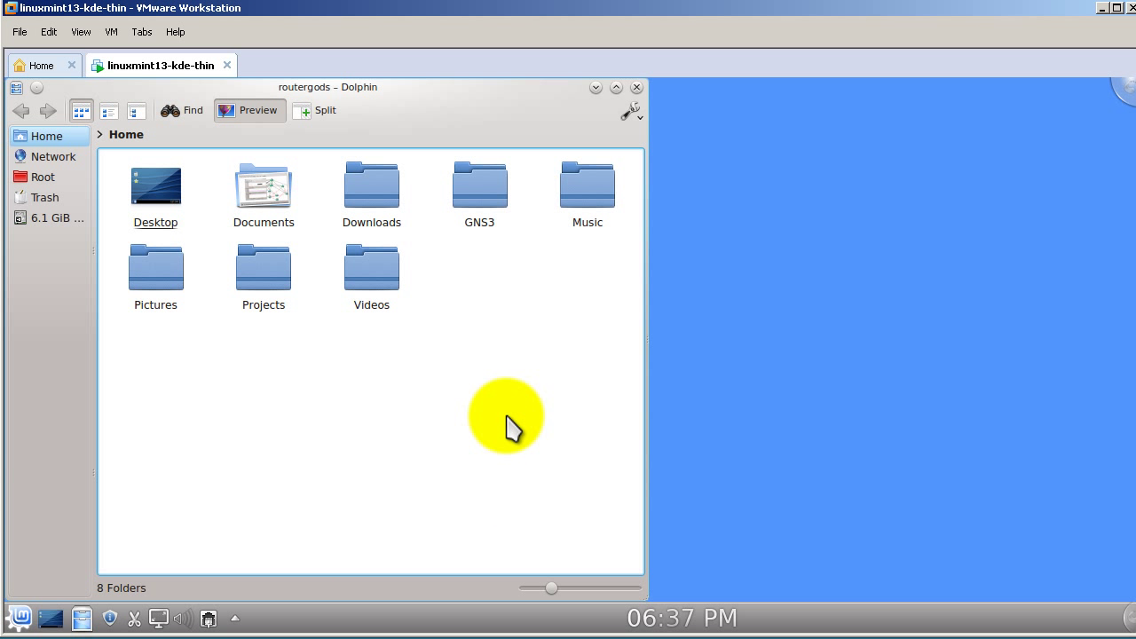
{"action": "left_click", "coordinate": [487, 186]}
{"action": "left_click", "coordinate": [366, 448]}
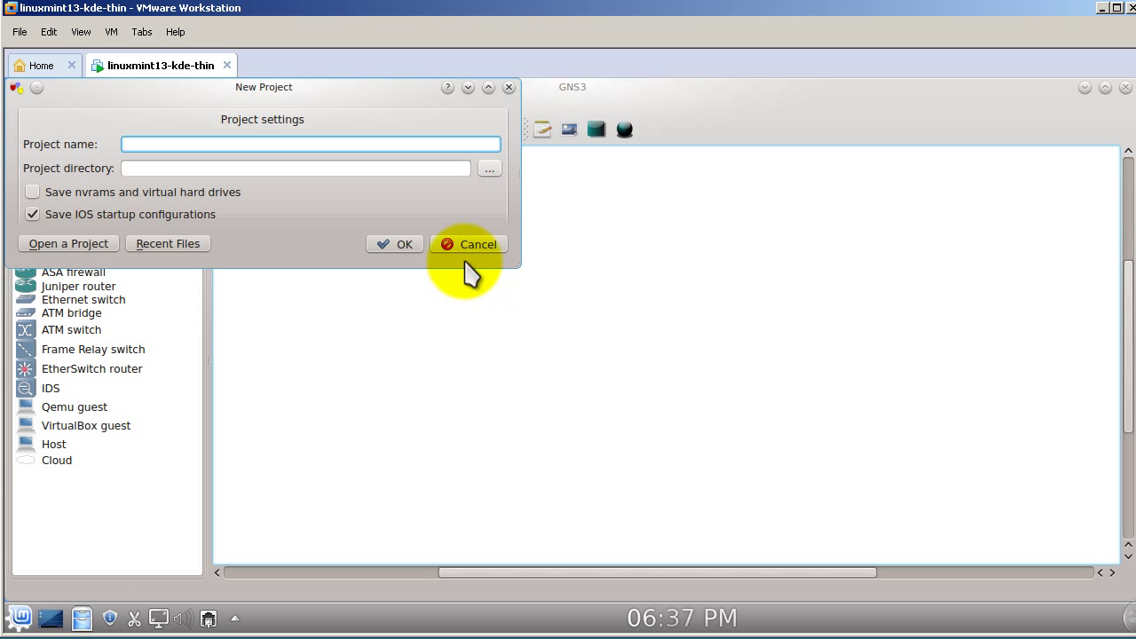
{"action": "left_click", "coordinate": [467, 248]}
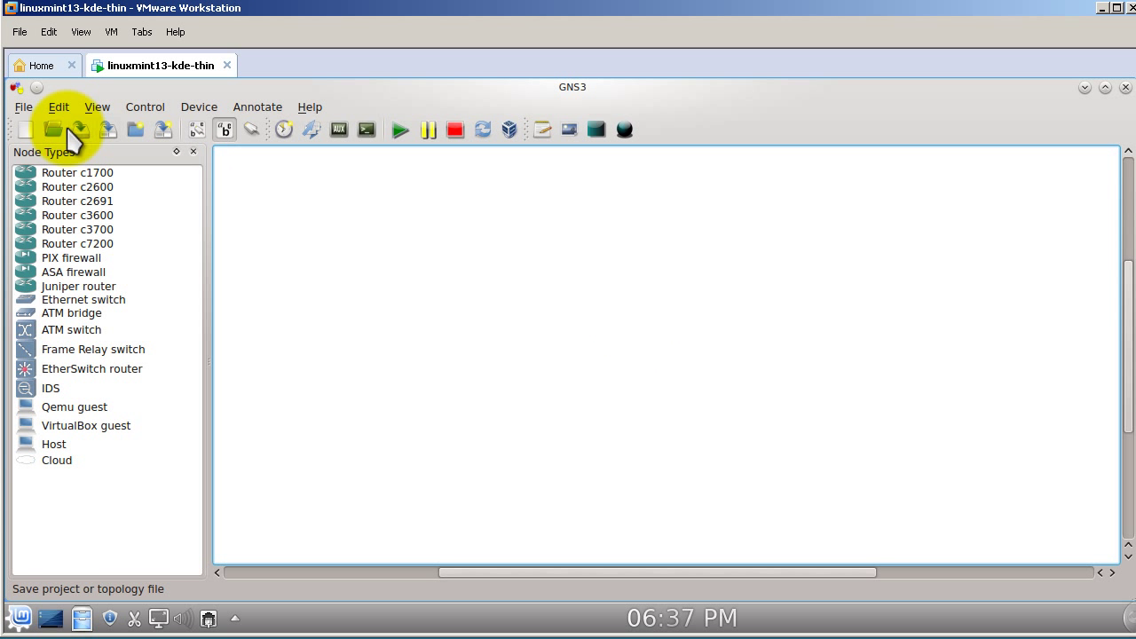
Open narbik/advroutingswitchi-vol2/nat-pg230.net and start all its nodes
{"action": "left_click", "coordinate": [22, 106]}
{"action": "left_click", "coordinate": [45, 155]}
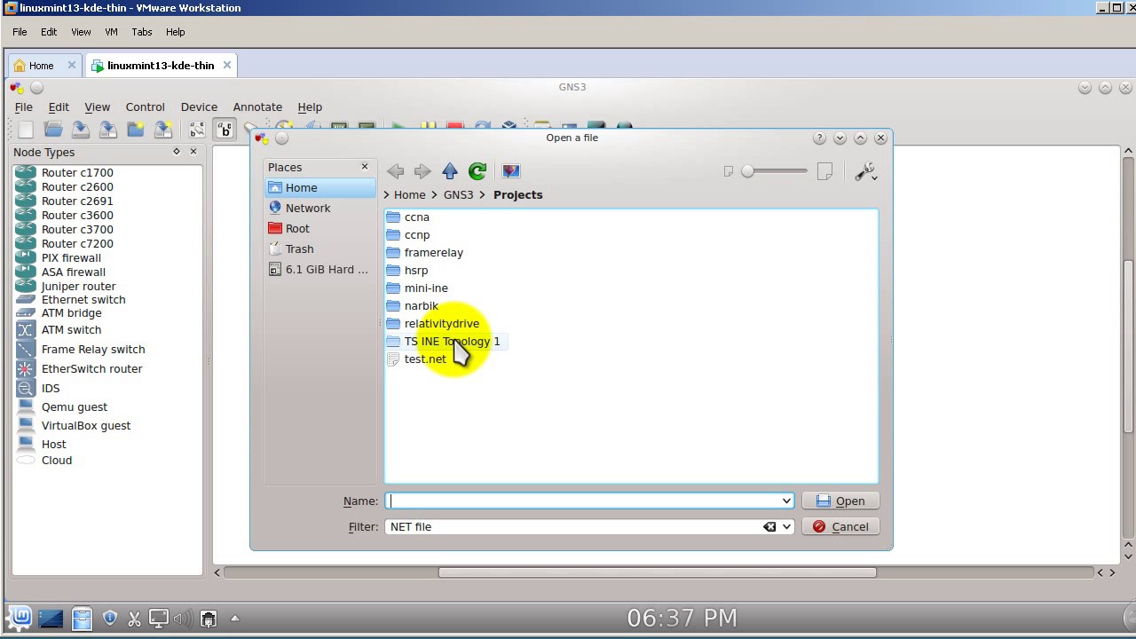
{"action": "double_click", "coordinate": [430, 306]}
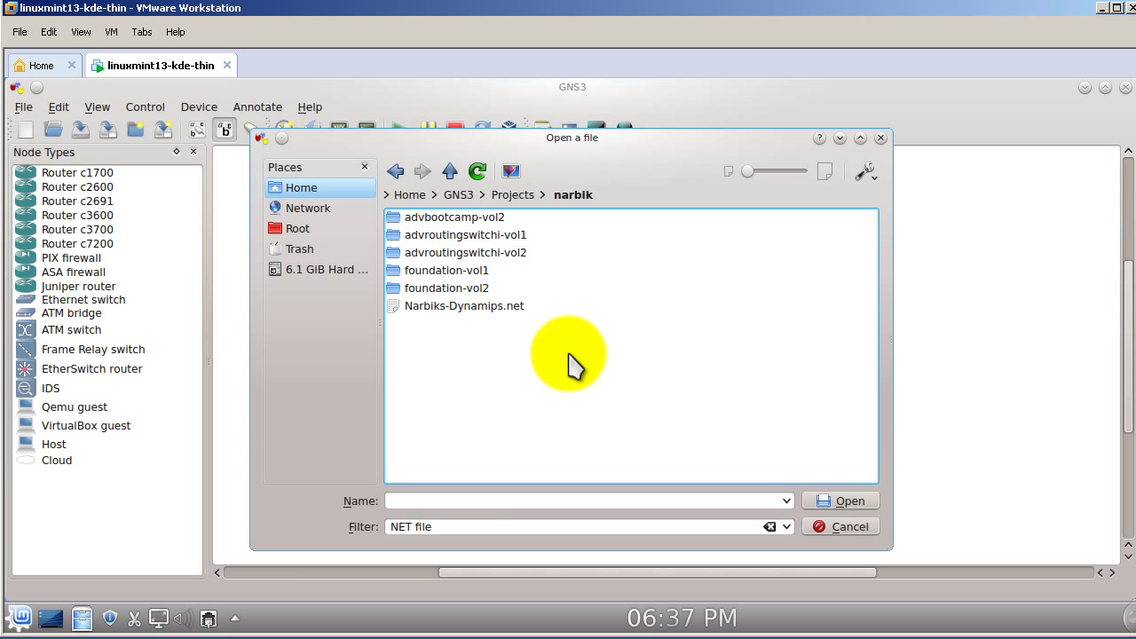
{"action": "double_click", "coordinate": [507, 253]}
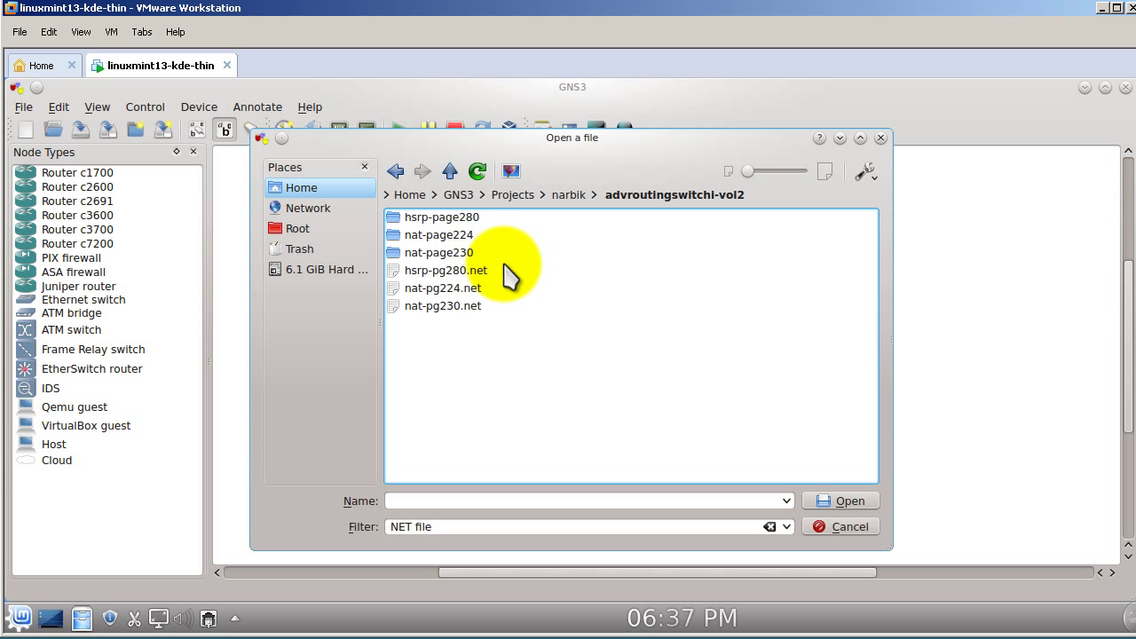
{"action": "double_click", "coordinate": [459, 320]}
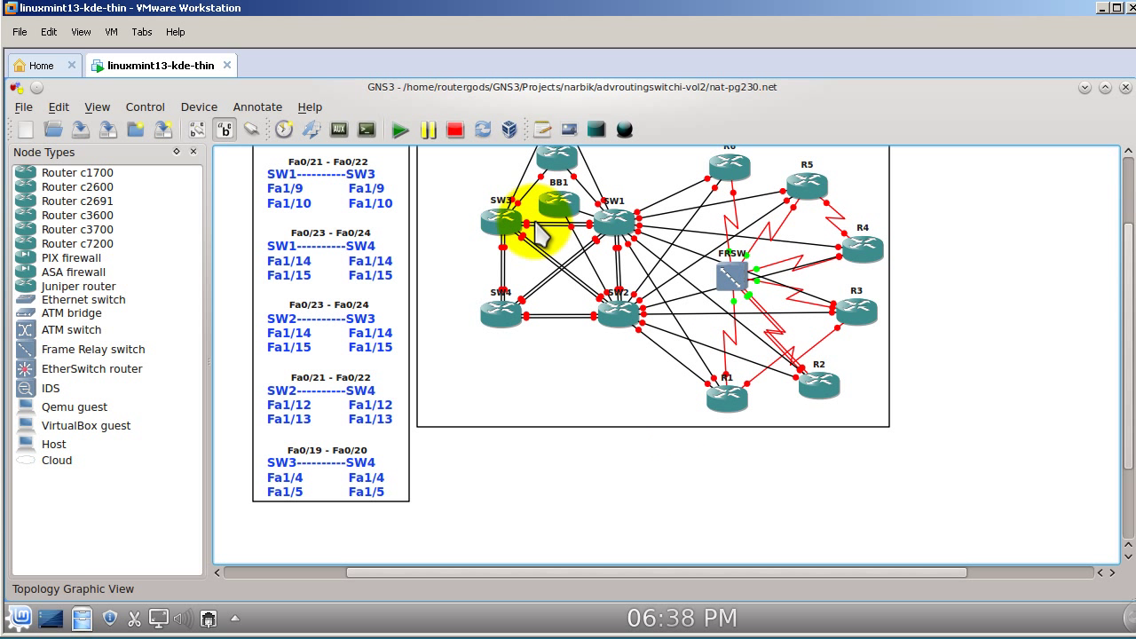
{"action": "left_click", "coordinate": [400, 129]}
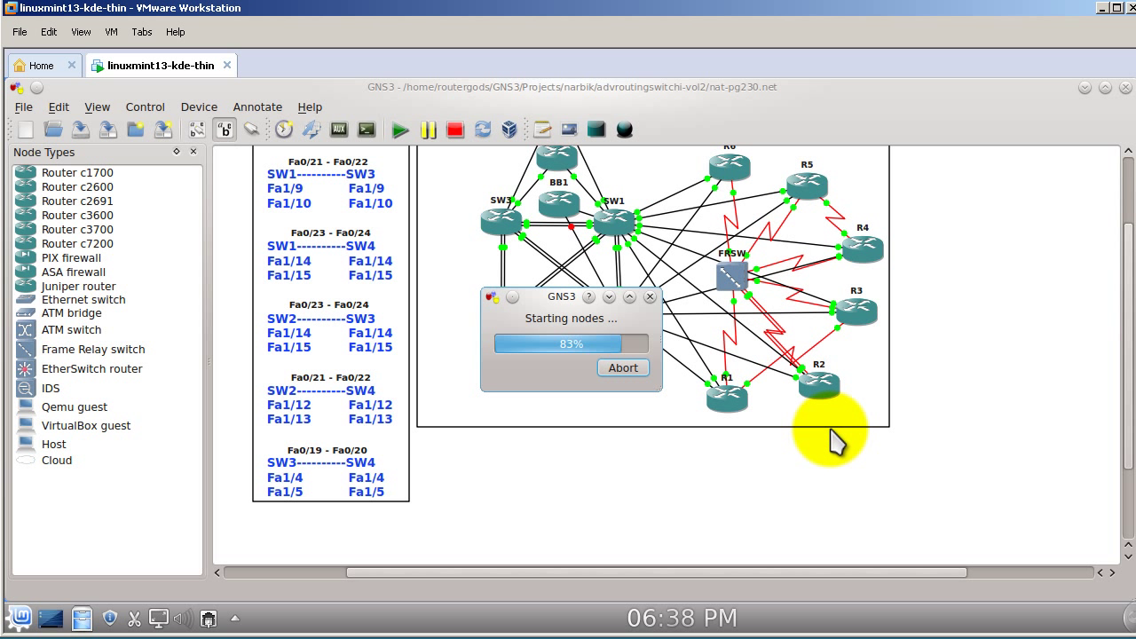
Open Konsole console tabs to every device: R1–R6, SW1–SW4 and BB1–BB3
{"action": "left_click", "coordinate": [364, 129]}
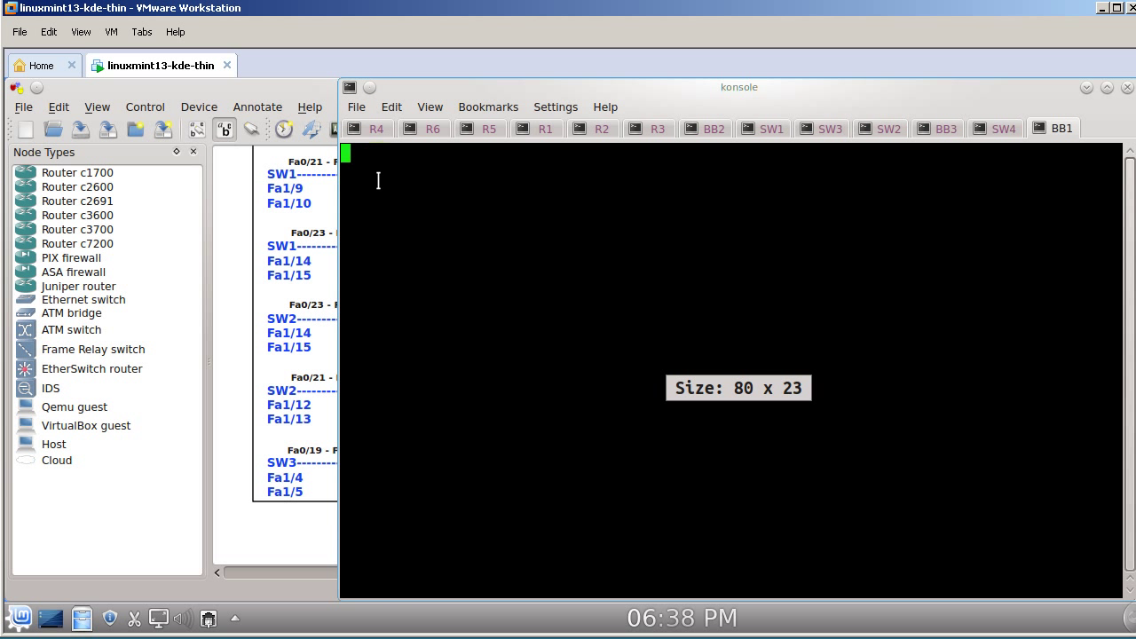
Maximize Konsole, set Copy Input To 'All Tabs in Current Window', then back to None
{"action": "double_click", "coordinate": [1012, 93]}
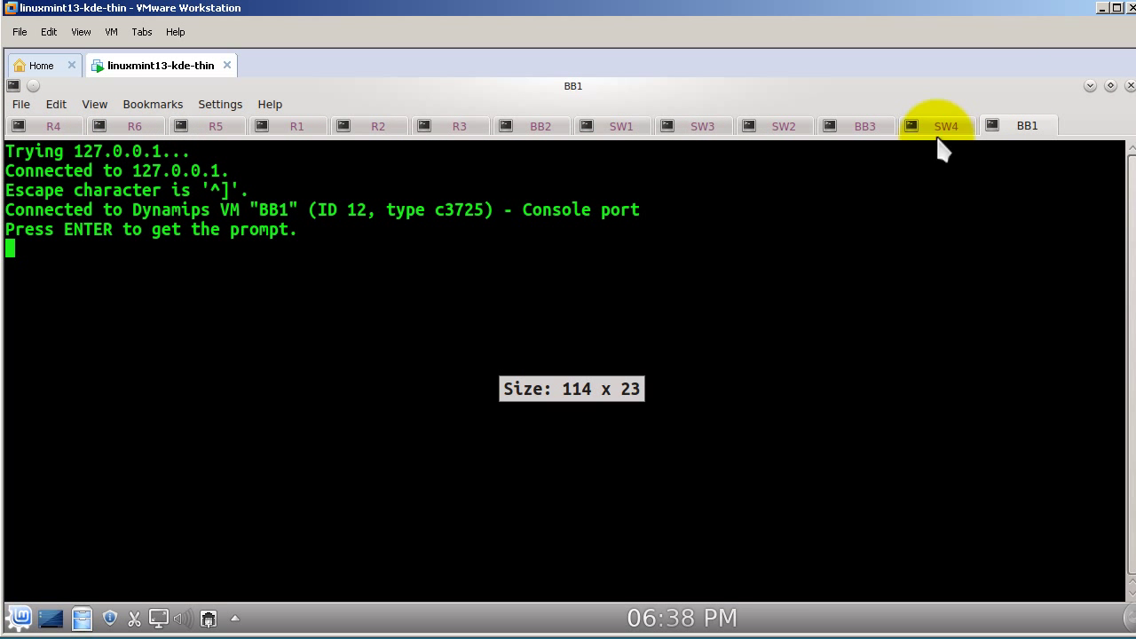
{"action": "left_click", "coordinate": [55, 104]}
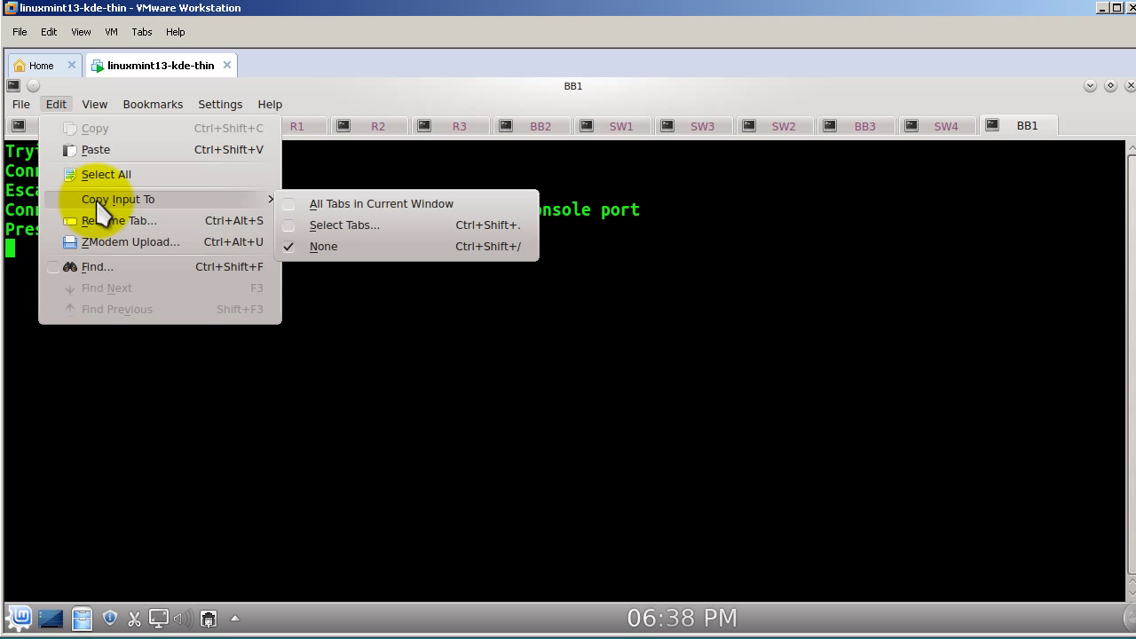
{"action": "mouse_move", "coordinate": [142, 200]}
{"action": "left_click", "coordinate": [306, 201]}
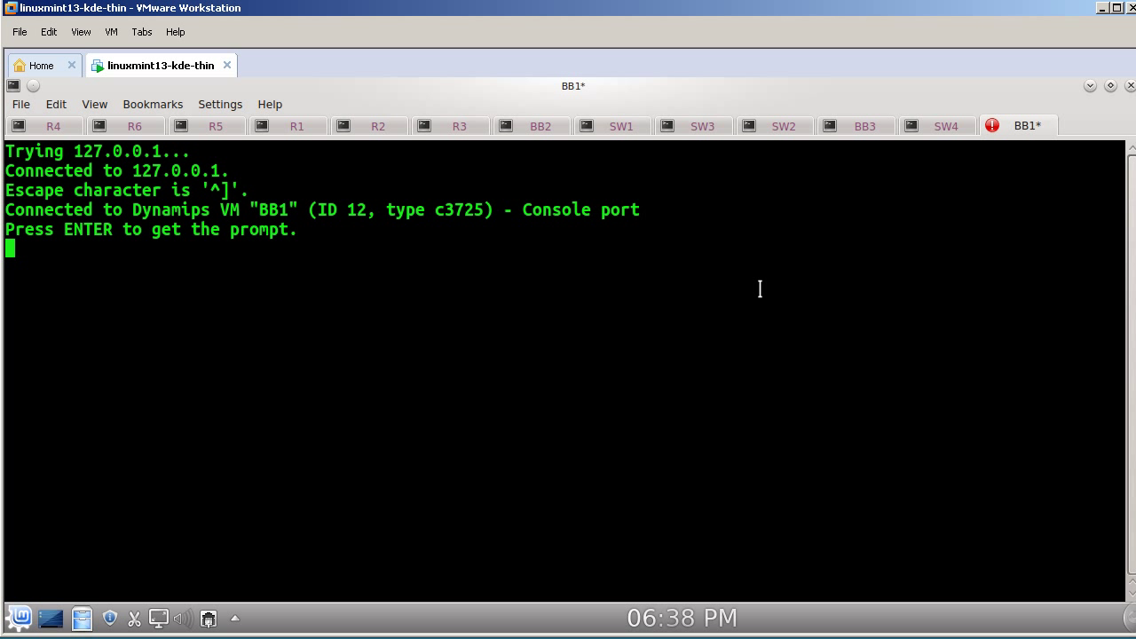
{"action": "left_click", "coordinate": [56, 104]}
{"action": "mouse_move", "coordinate": [115, 207]}
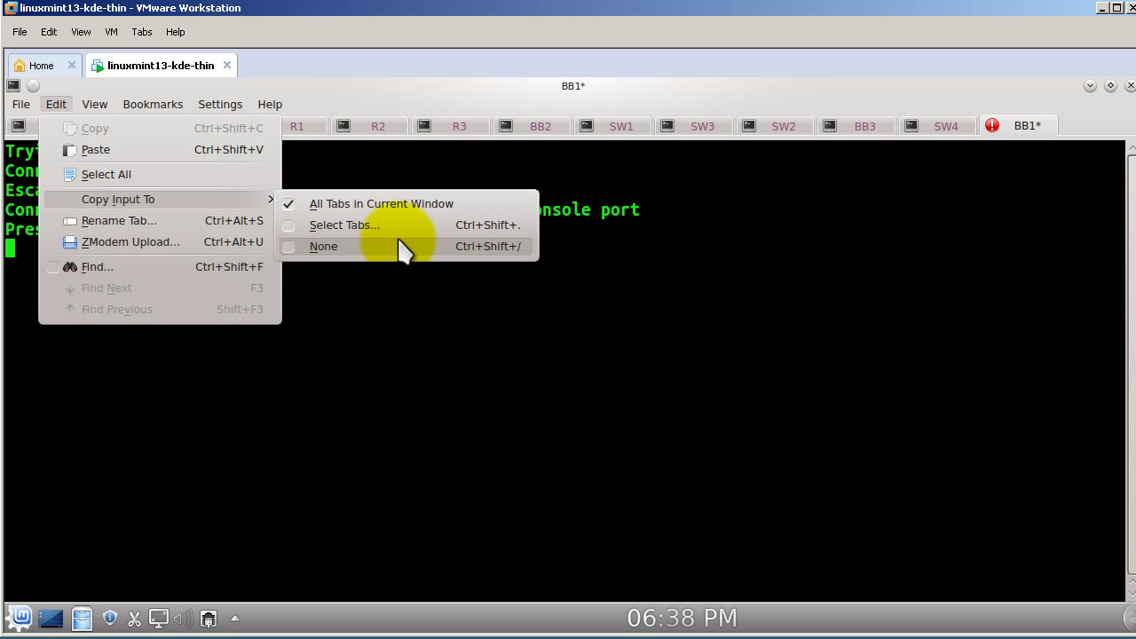
{"action": "left_click", "coordinate": [338, 246]}
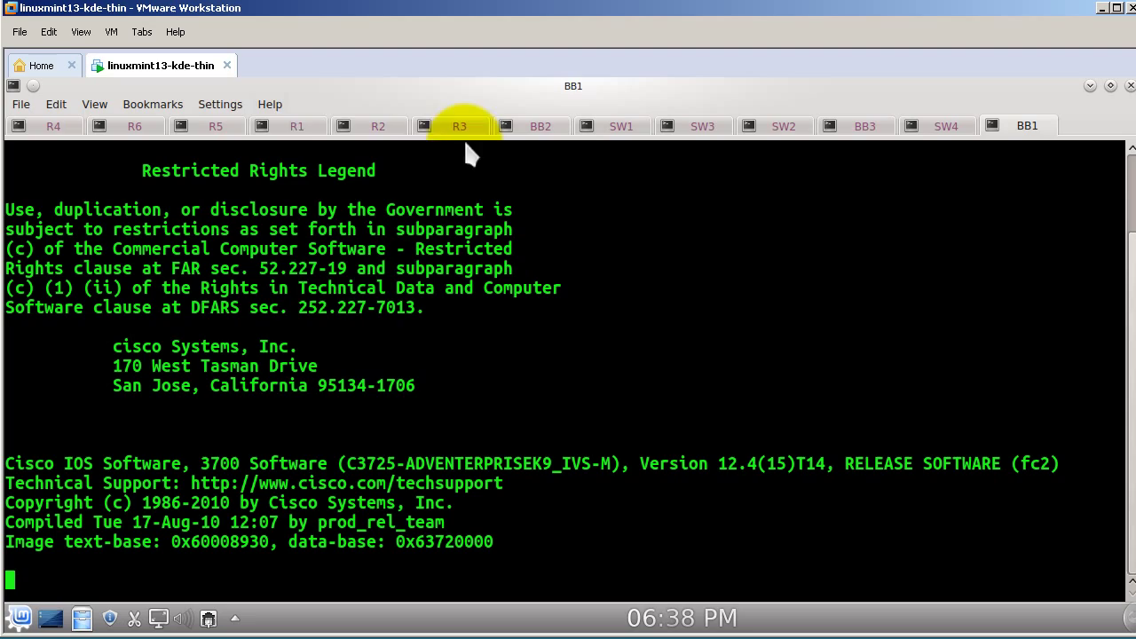
Check the boot progress on the R5, R1 and R2 console tabs
{"action": "left_click", "coordinate": [213, 126]}
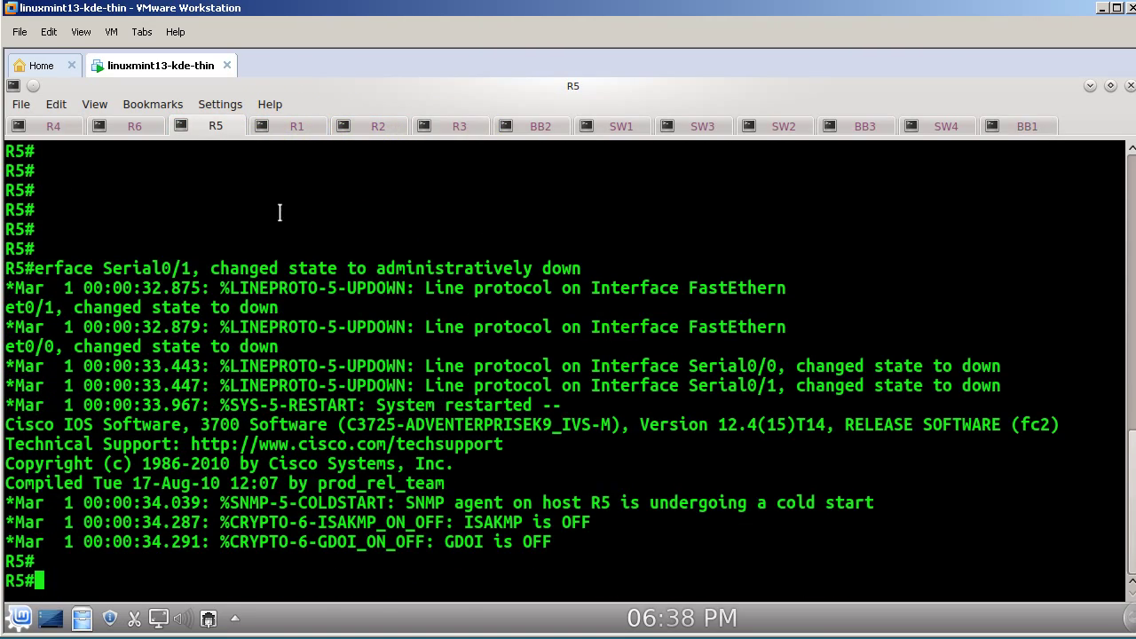
{"action": "left_click", "coordinate": [296, 126]}
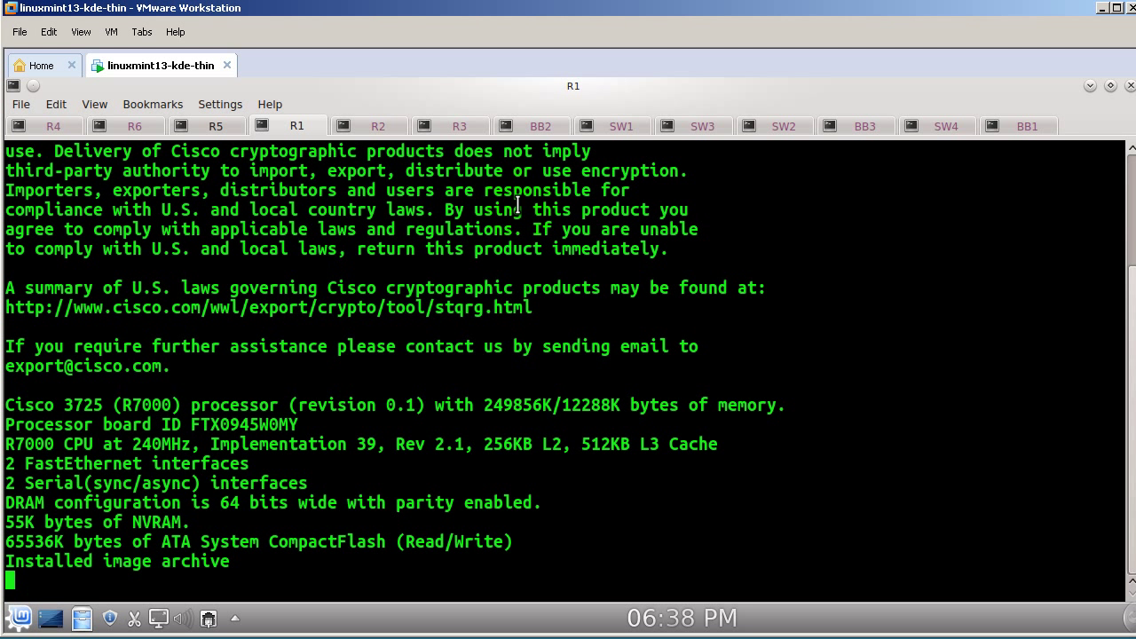
{"action": "left_click", "coordinate": [382, 126]}
{"action": "left_click", "coordinate": [293, 125]}
Check the SW1, SW2 and SW3 boot output, bring SW1 to its SW1# prompt, then return to R1
{"action": "left_click", "coordinate": [618, 133]}
{"action": "left_click", "coordinate": [722, 135]}
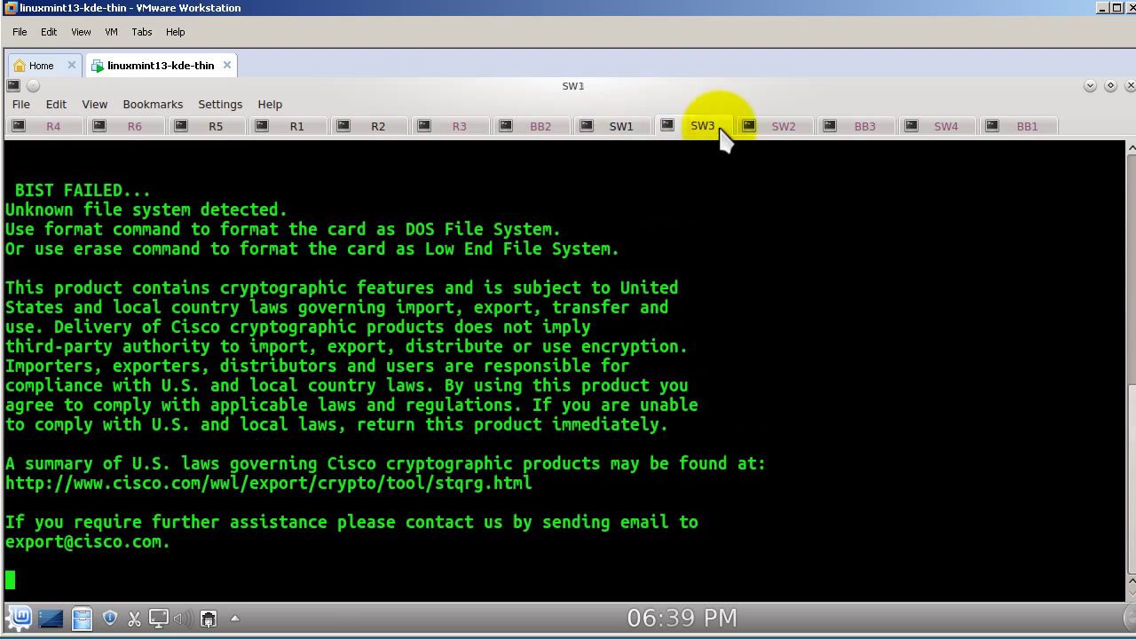
{"action": "left_click", "coordinate": [782, 132]}
{"action": "left_click", "coordinate": [622, 128]}
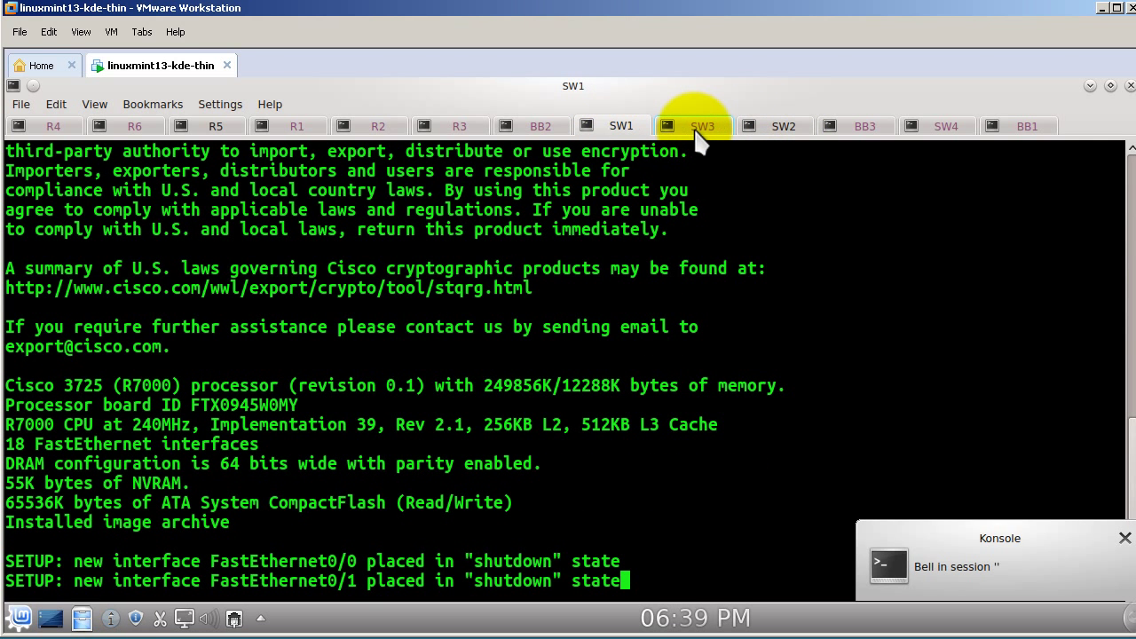
{"action": "left_click", "coordinate": [683, 126]}
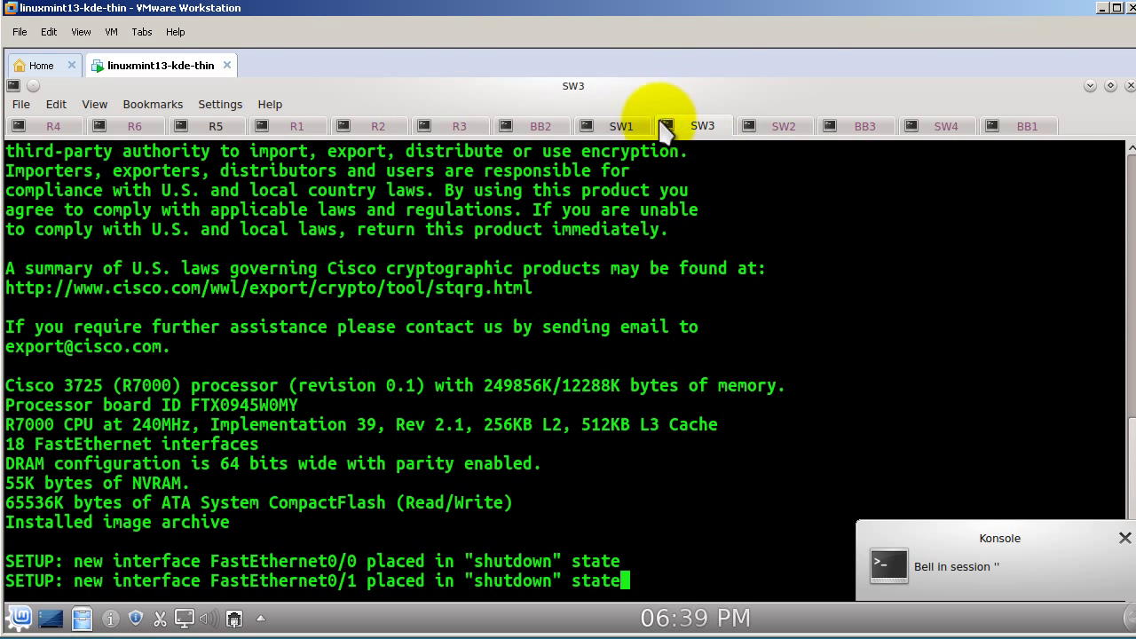
{"action": "left_click", "coordinate": [641, 129]}
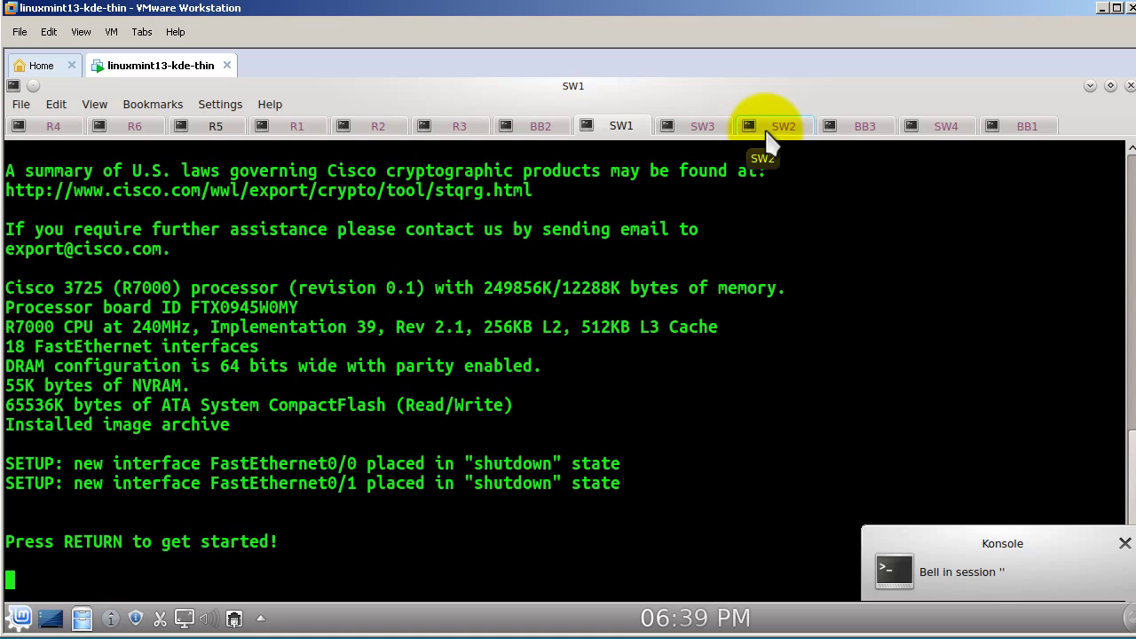
{"action": "left_click", "coordinate": [759, 135]}
{"action": "left_click", "coordinate": [708, 130]}
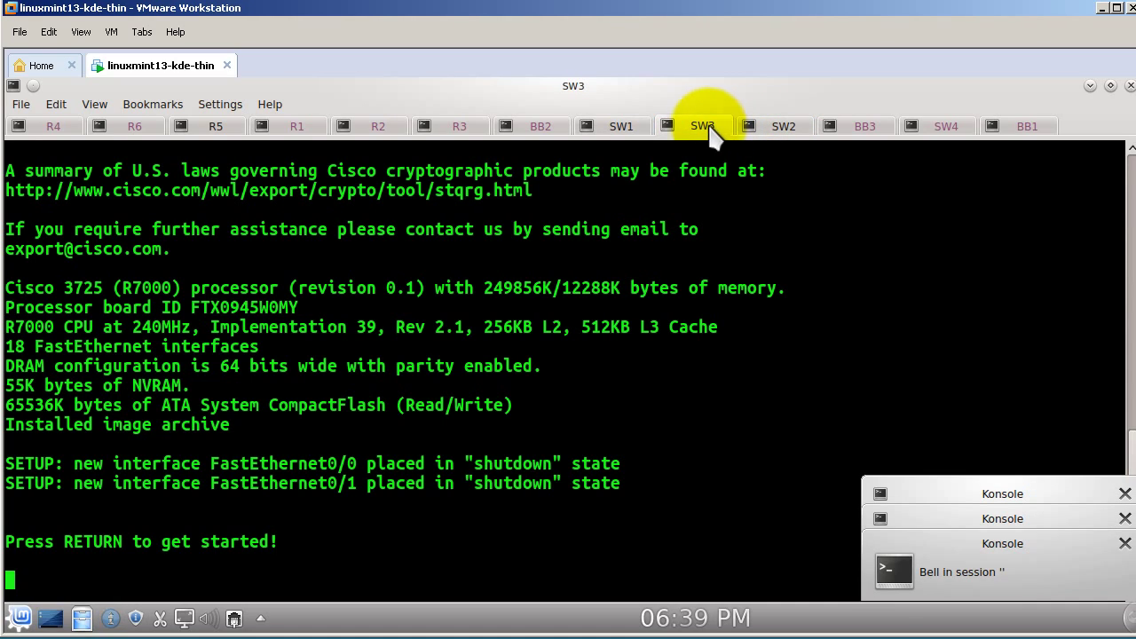
{"action": "left_click", "coordinate": [614, 129]}
{"action": "key", "text": "Return"}
{"action": "key", "text": "Return"}
{"action": "key", "text": "Return"}
{"action": "key", "text": "Return"}
{"action": "key", "text": "Return"}
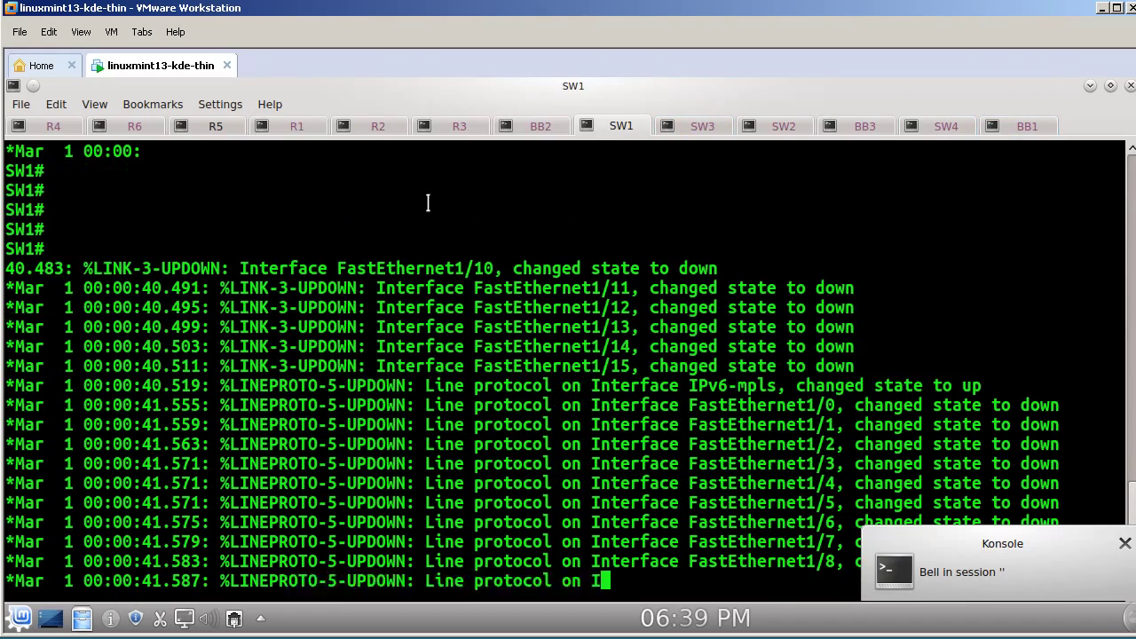
{"action": "left_click", "coordinate": [293, 126]}
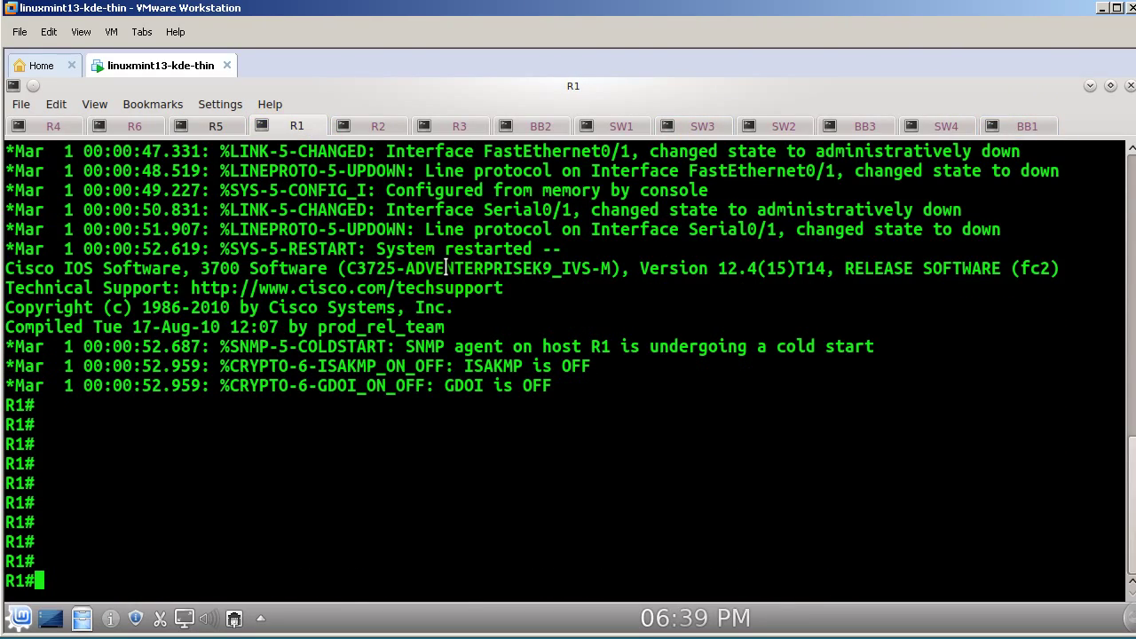
Run 'show ip int br' on R1 to confirm Loopback0 at 10.1.1.1, then hide Konsole and stop all GNS3 devices
{"action": "type", "text": "show ip int b"}
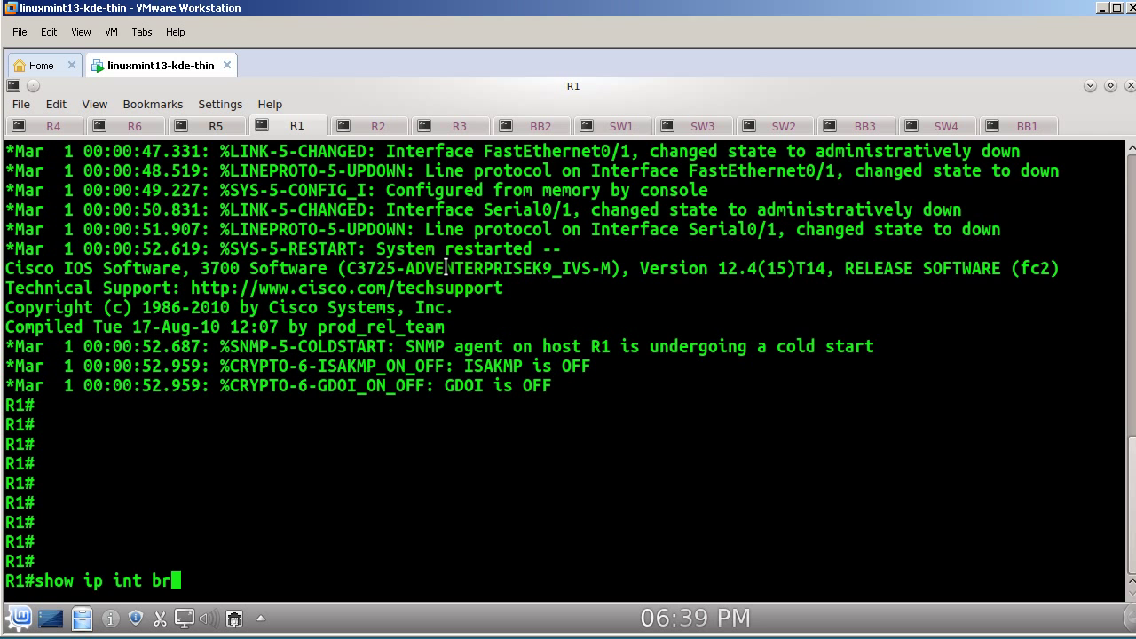
{"action": "type", "text": "r"}
{"action": "key", "text": "Return"}
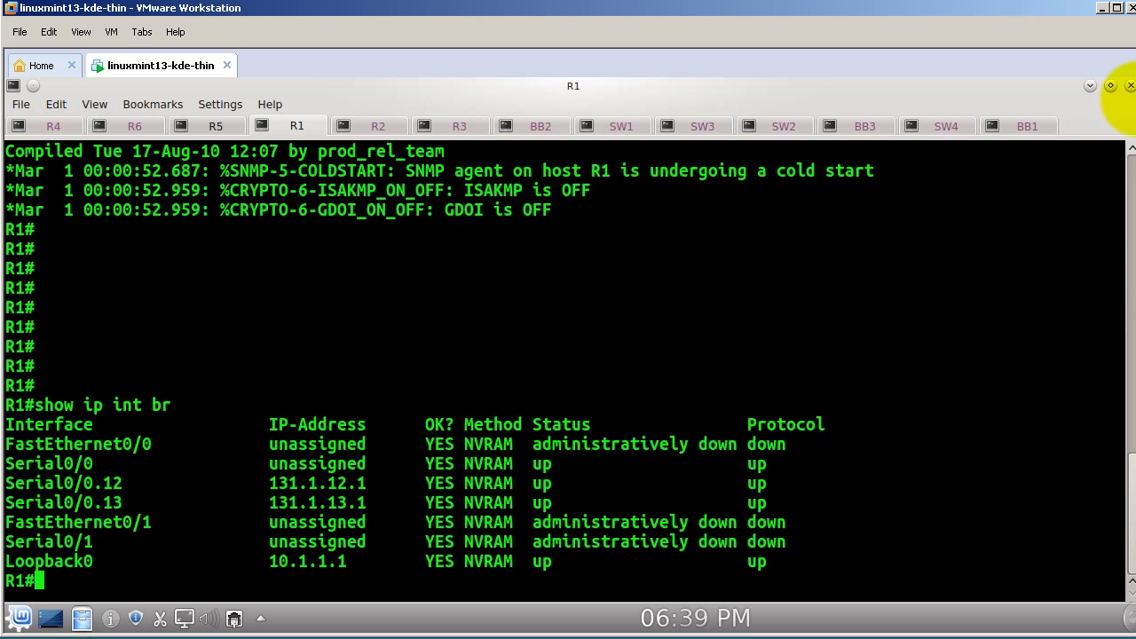
{"action": "left_click", "coordinate": [1090, 87]}
{"action": "left_click", "coordinate": [457, 133]}
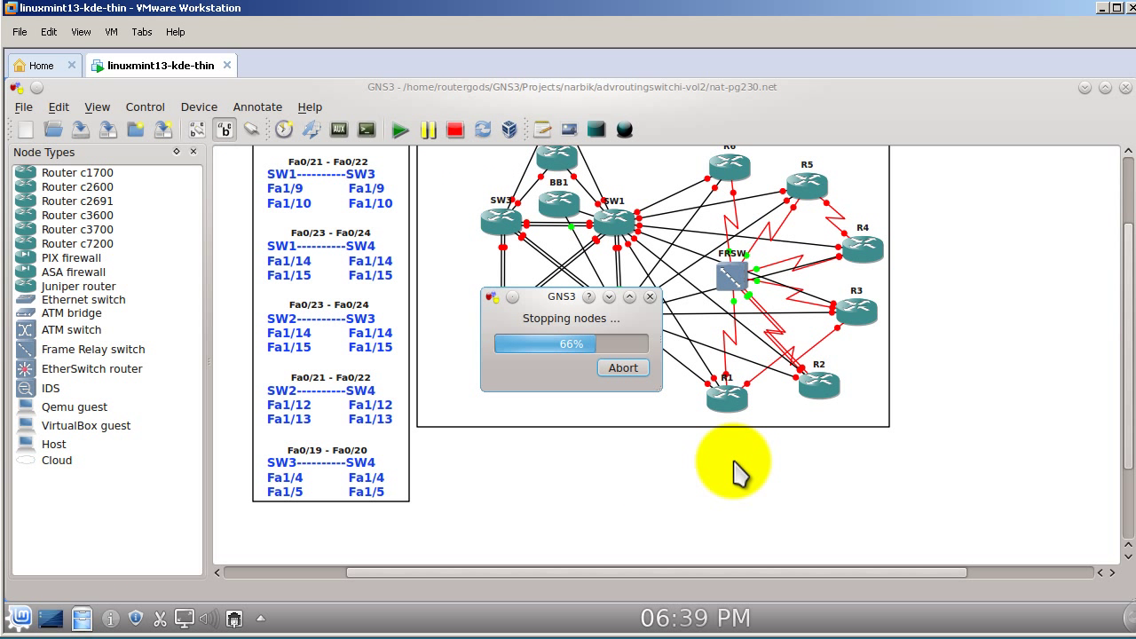
Close GNS3 and shut down the Linux Mint guest from the KDE Leave menu
{"action": "left_click", "coordinate": [1126, 87]}
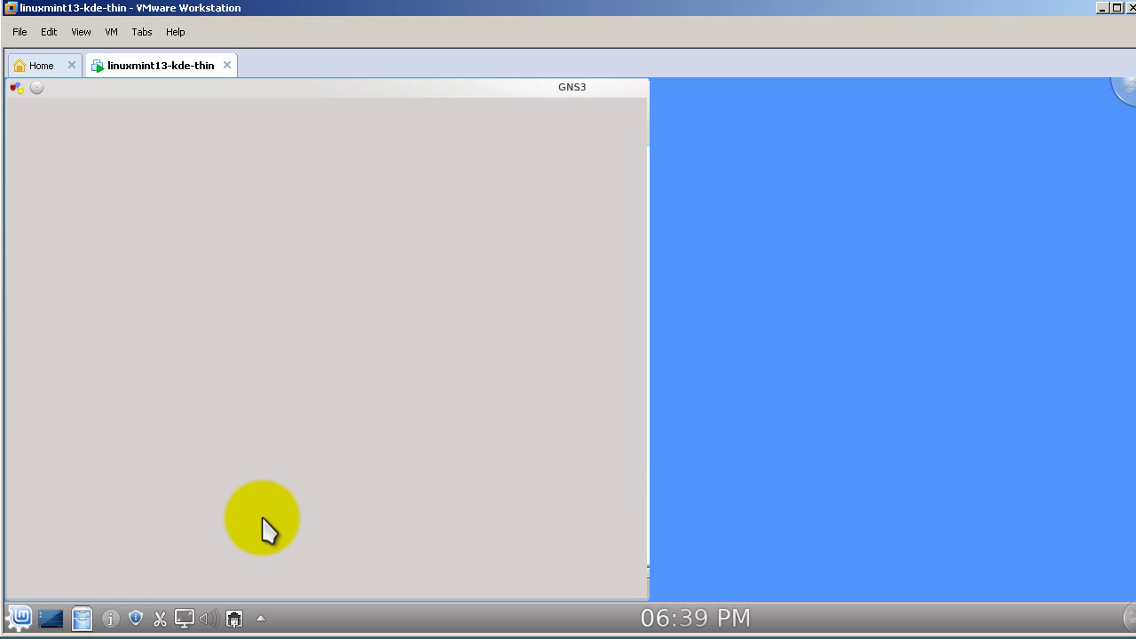
{"action": "left_click", "coordinate": [25, 619]}
{"action": "mouse_move", "coordinate": [351, 573]}
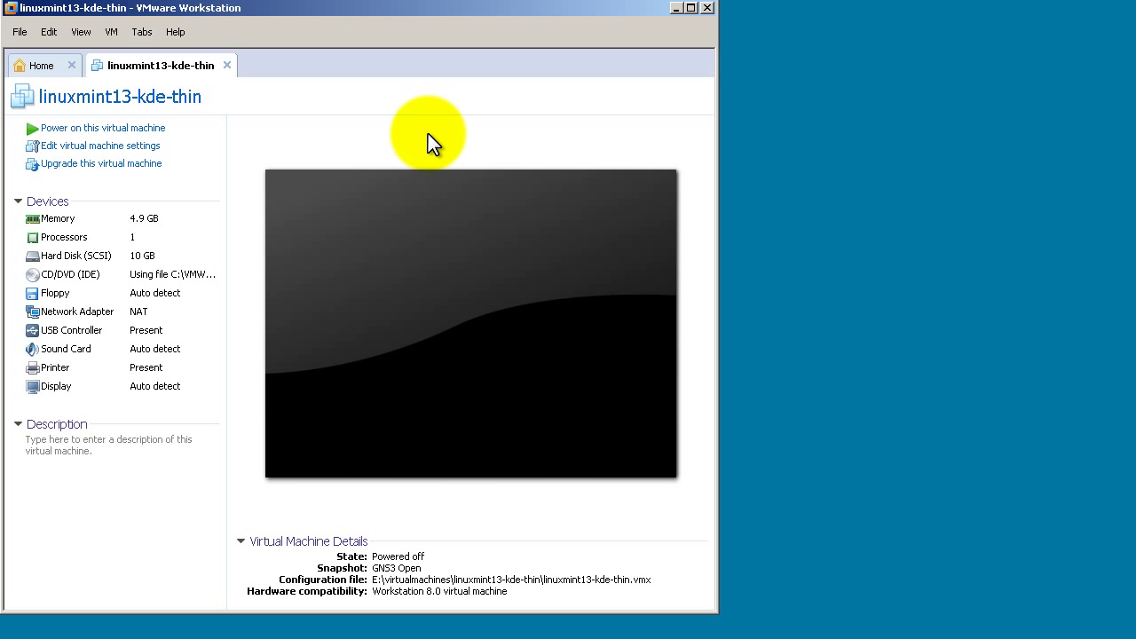
Restore the VM to the '1 GNS3 Open' snapshot and confirm discarding the current state
{"action": "right_click", "coordinate": [177, 67]}
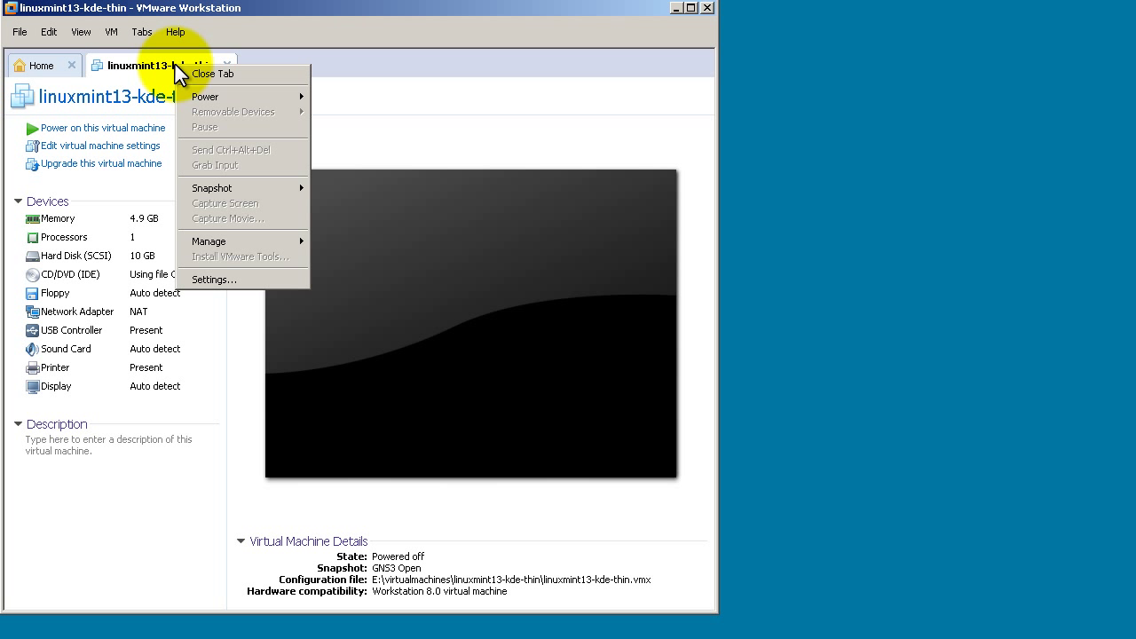
{"action": "mouse_move", "coordinate": [247, 188]}
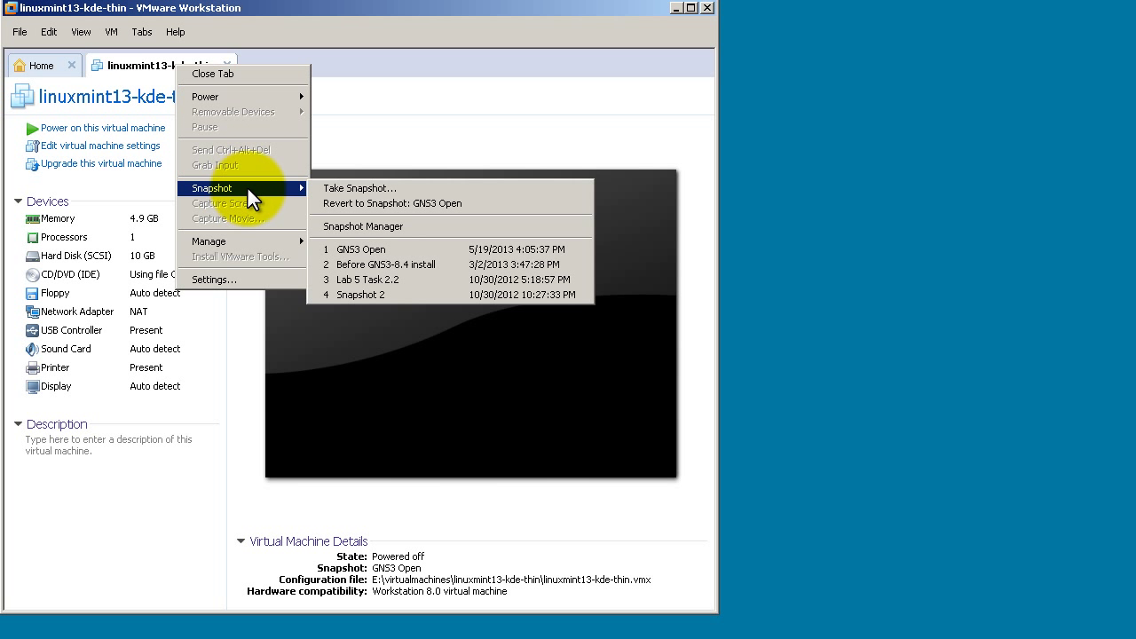
{"action": "left_click", "coordinate": [431, 248]}
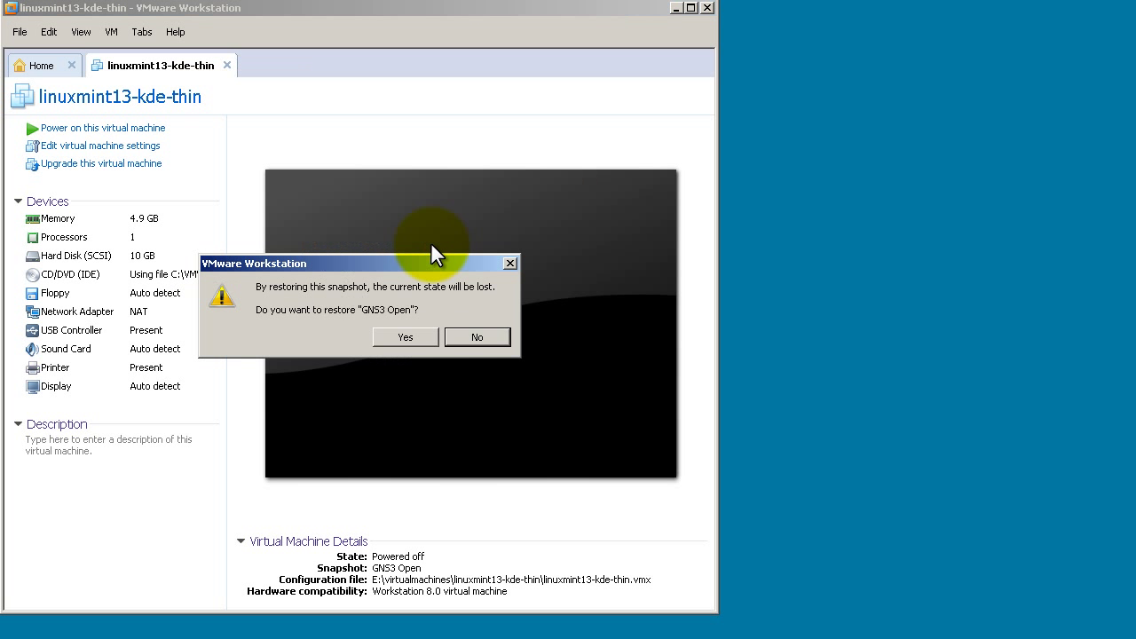
{"action": "left_click", "coordinate": [422, 332]}
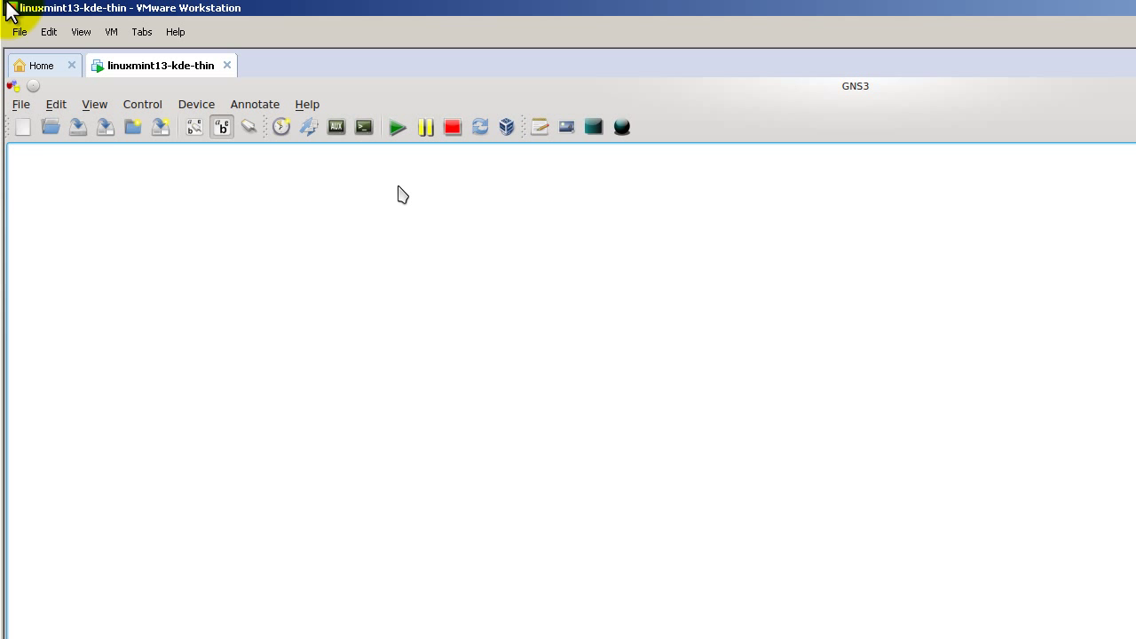
Reposition the VMware window to fill the screen, then open GNS3's File menu
{"action": "left_click_drag", "start_coordinate": [44, 7], "coordinate": [137, 7]}
{"action": "left_click_drag", "start_coordinate": [400, 584], "coordinate": [406, 637]}
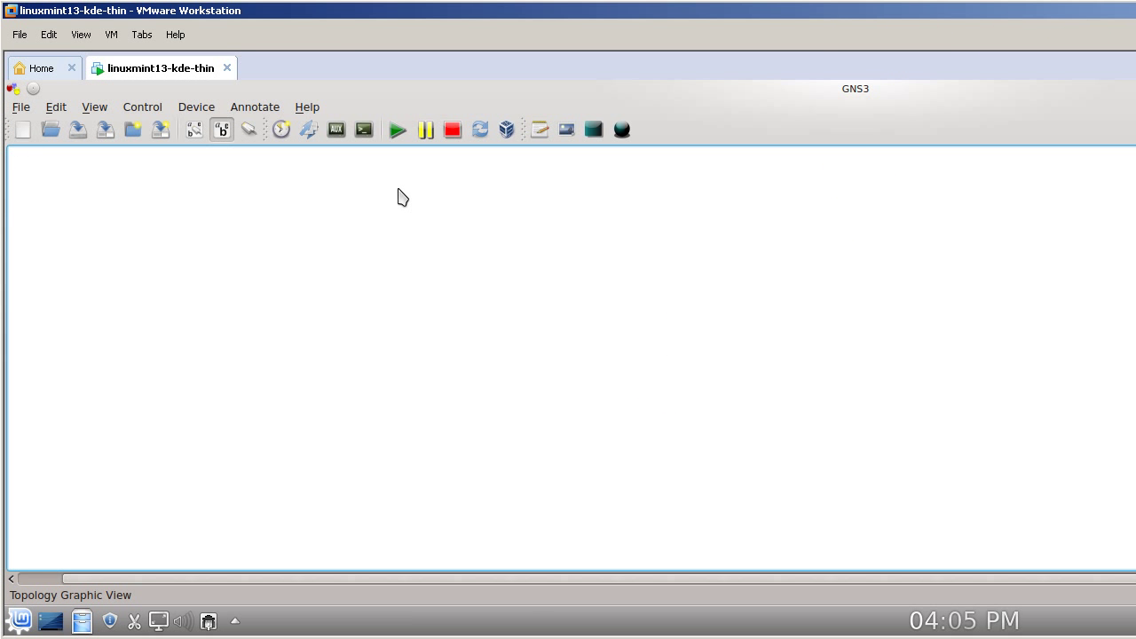
{"action": "left_click_drag", "start_coordinate": [10, 246], "coordinate": [404, 293]}
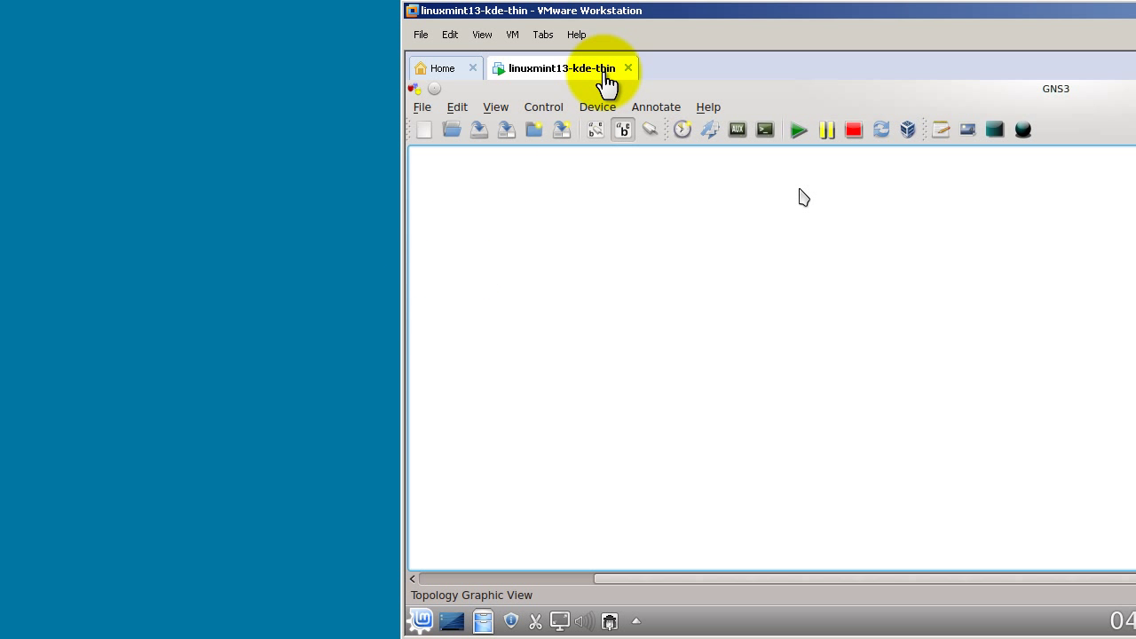
{"action": "left_click_drag", "start_coordinate": [615, 9], "coordinate": [210, 7]}
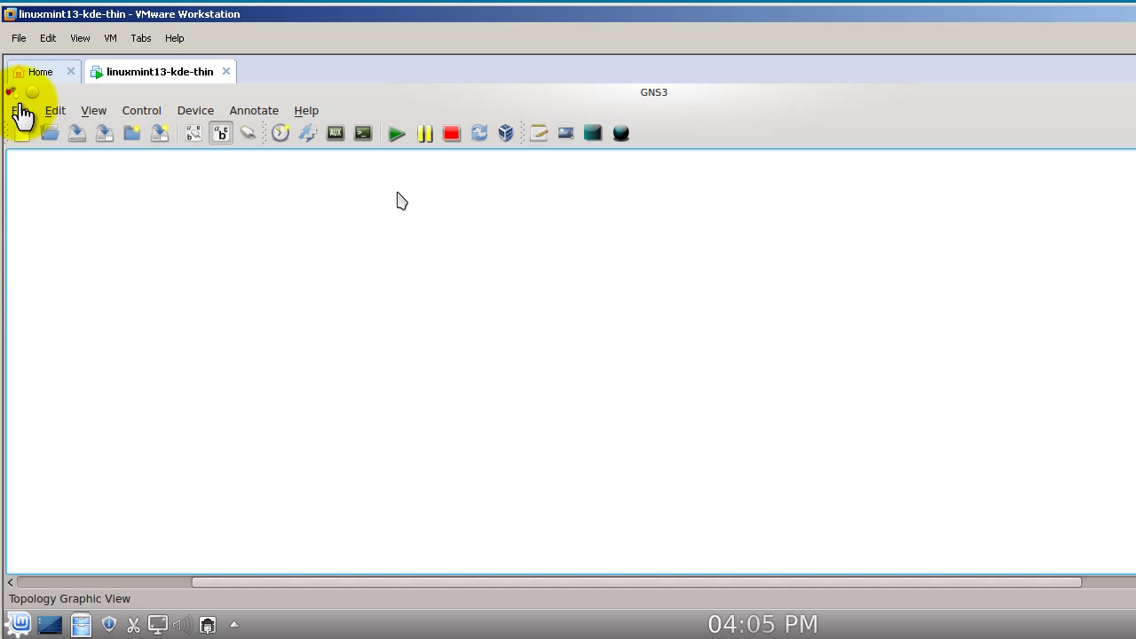
{"action": "left_click", "coordinate": [21, 111]}
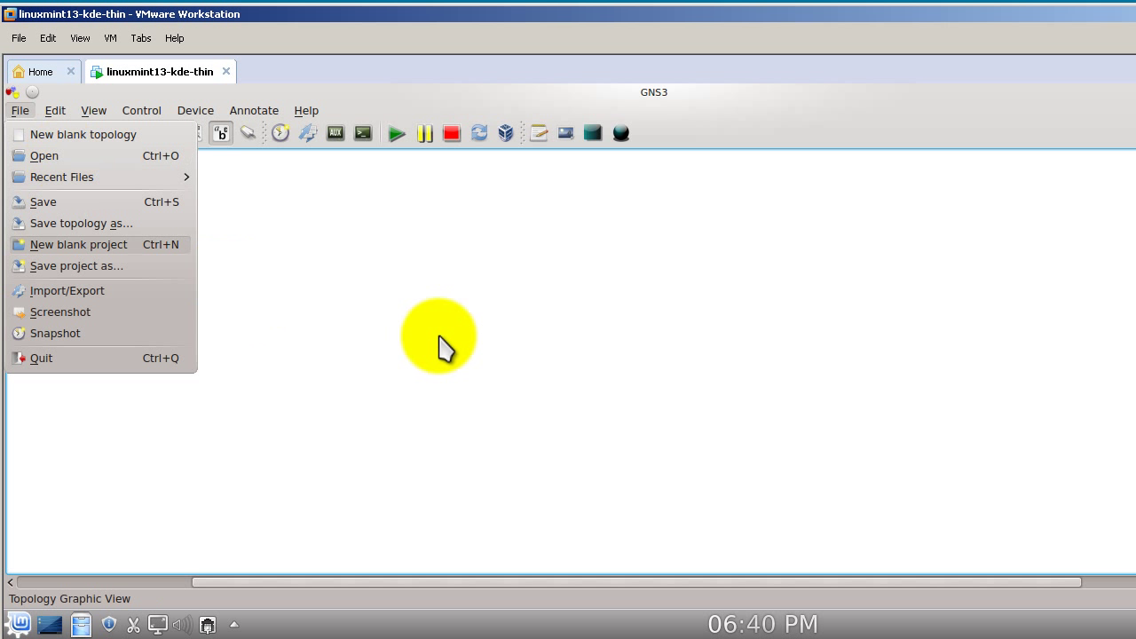
Close the File menu, leaving GNS3's empty topology canvas with no project loaded
{"action": "left_click", "coordinate": [443, 341]}
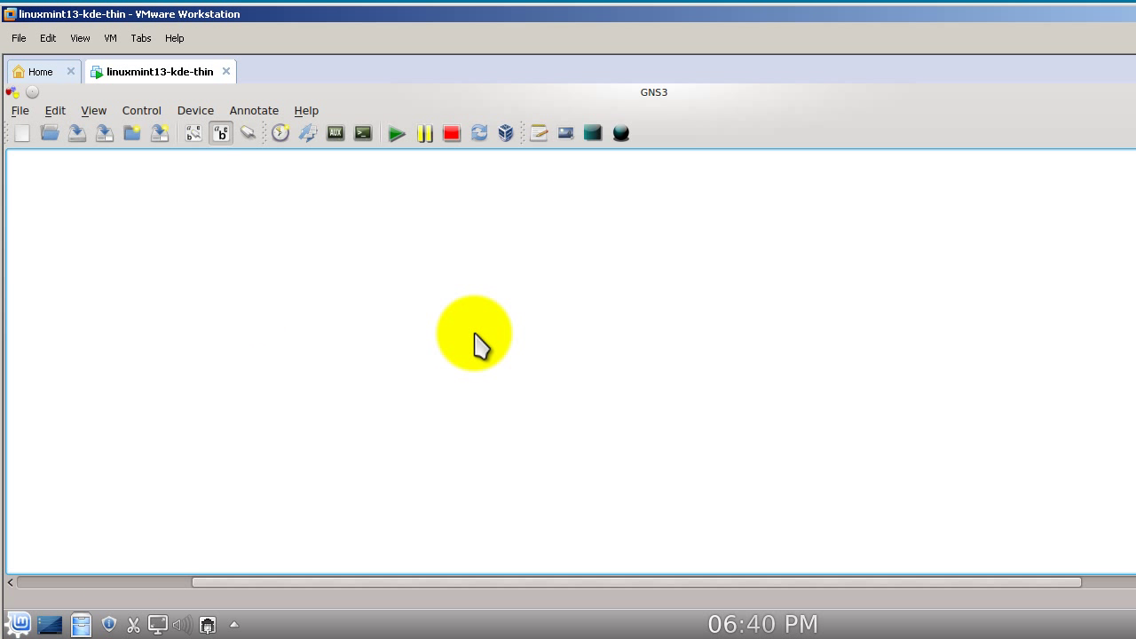